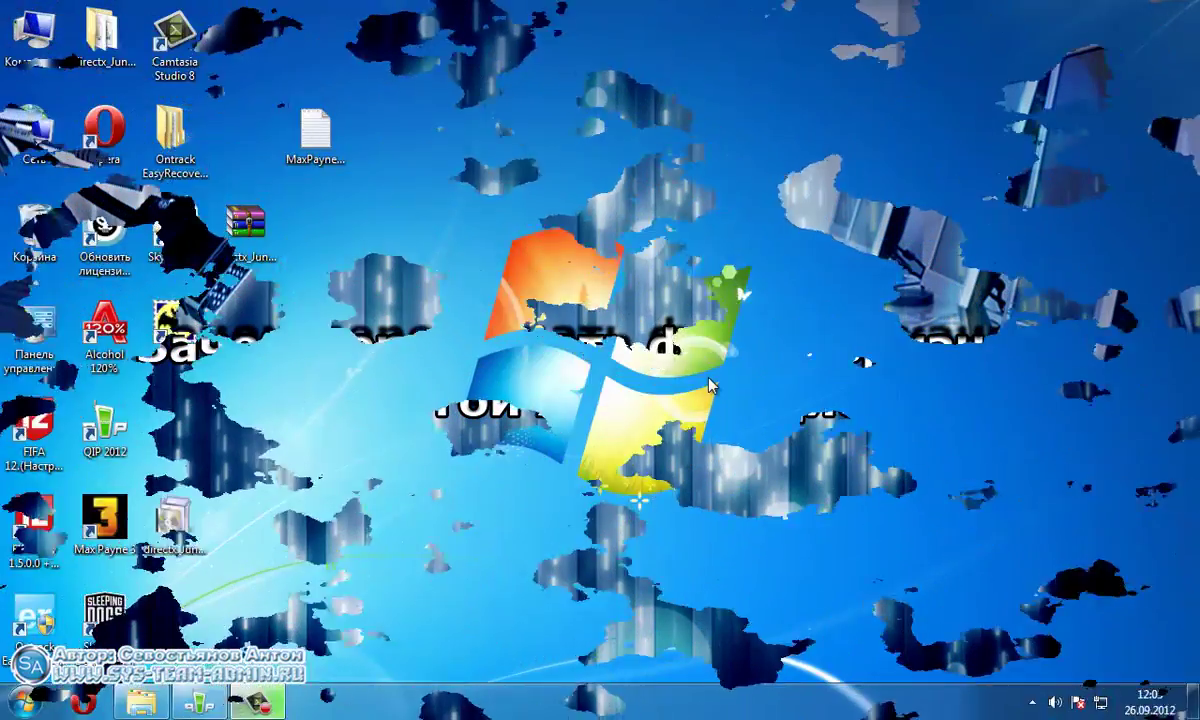
# Step: Open Disk Management in the Computer Management console, maximize the window and show the physical disks 2 to 5
pyautogui.rightClick(65, 49)
pyautogui.click(100, 78)
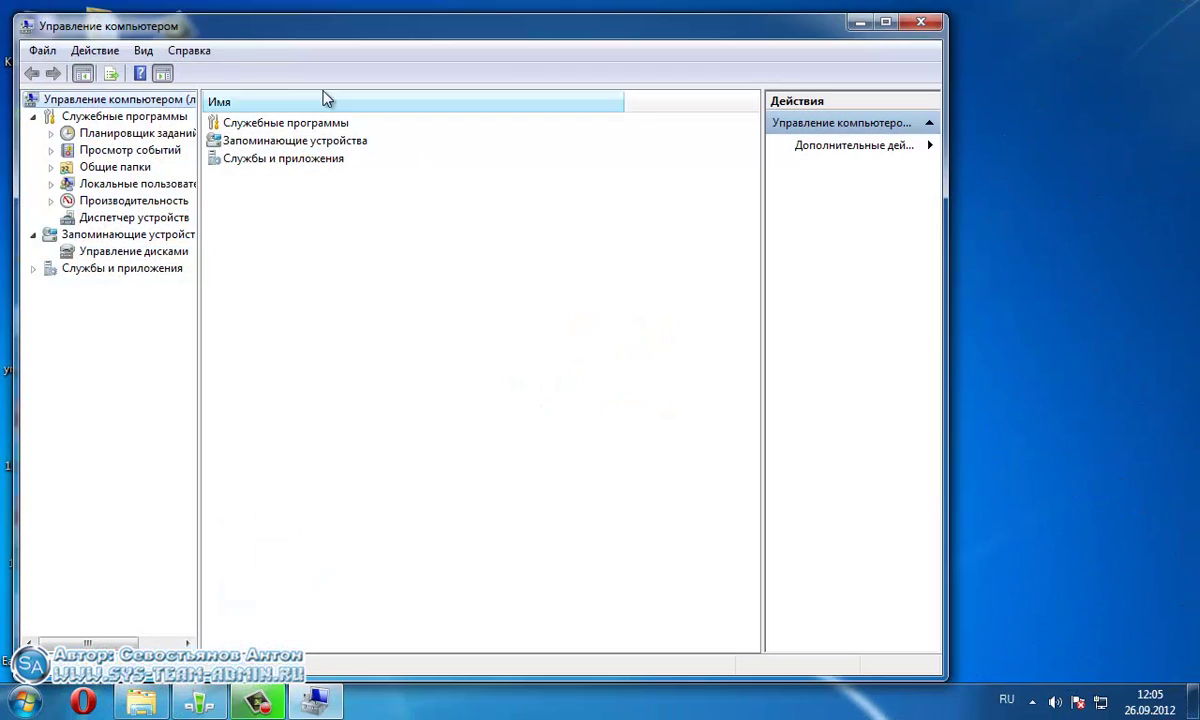
pyautogui.moveTo(220, 27); pyautogui.dragTo(434, 121)
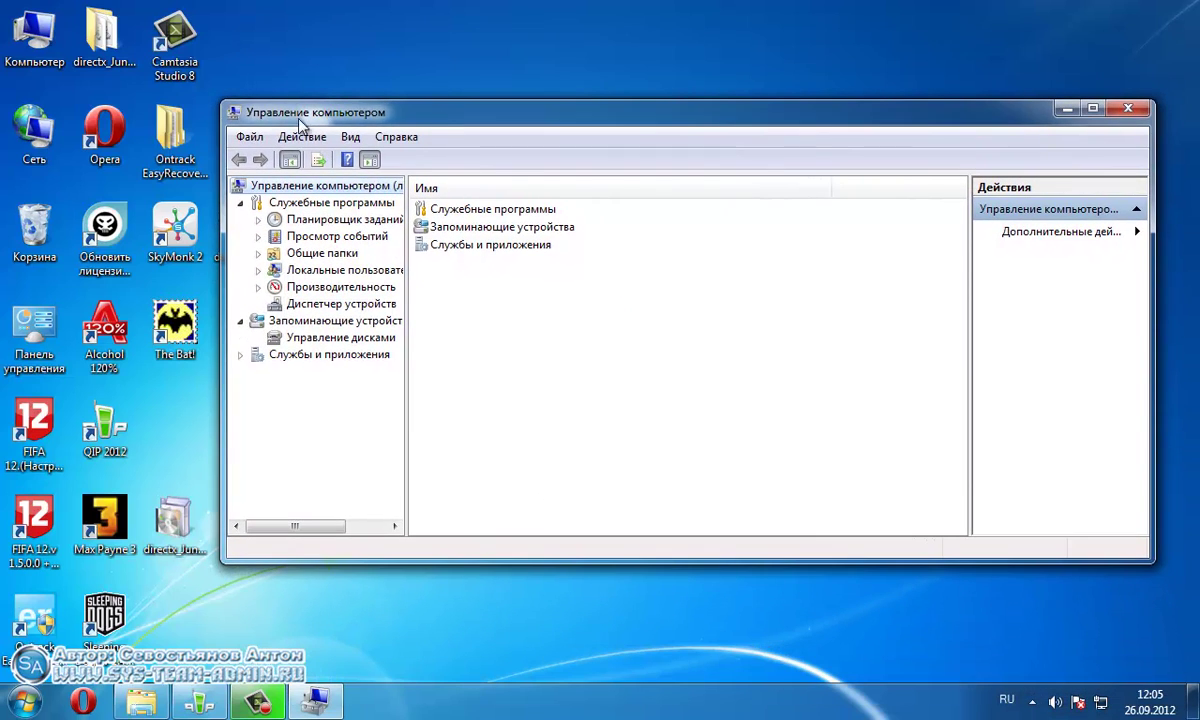
pyautogui.click(325, 340)
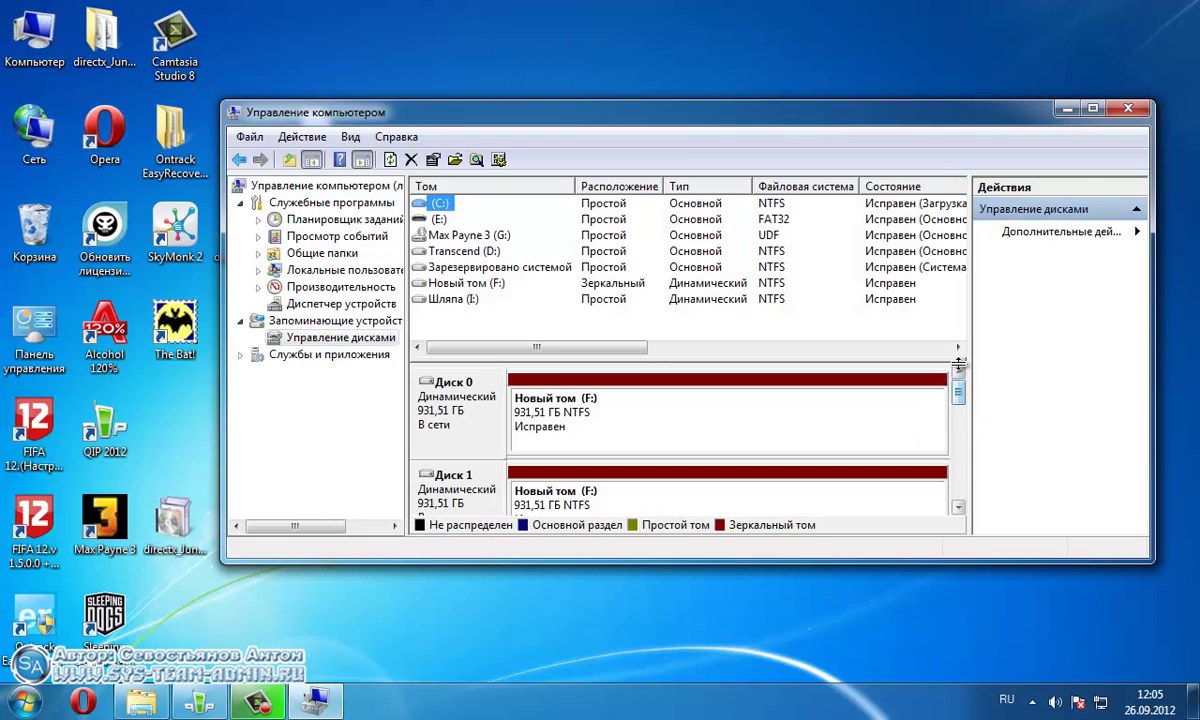
pyautogui.click(1093, 107)
pyautogui.moveTo(1017, 335); pyautogui.dragTo(1026, 413)
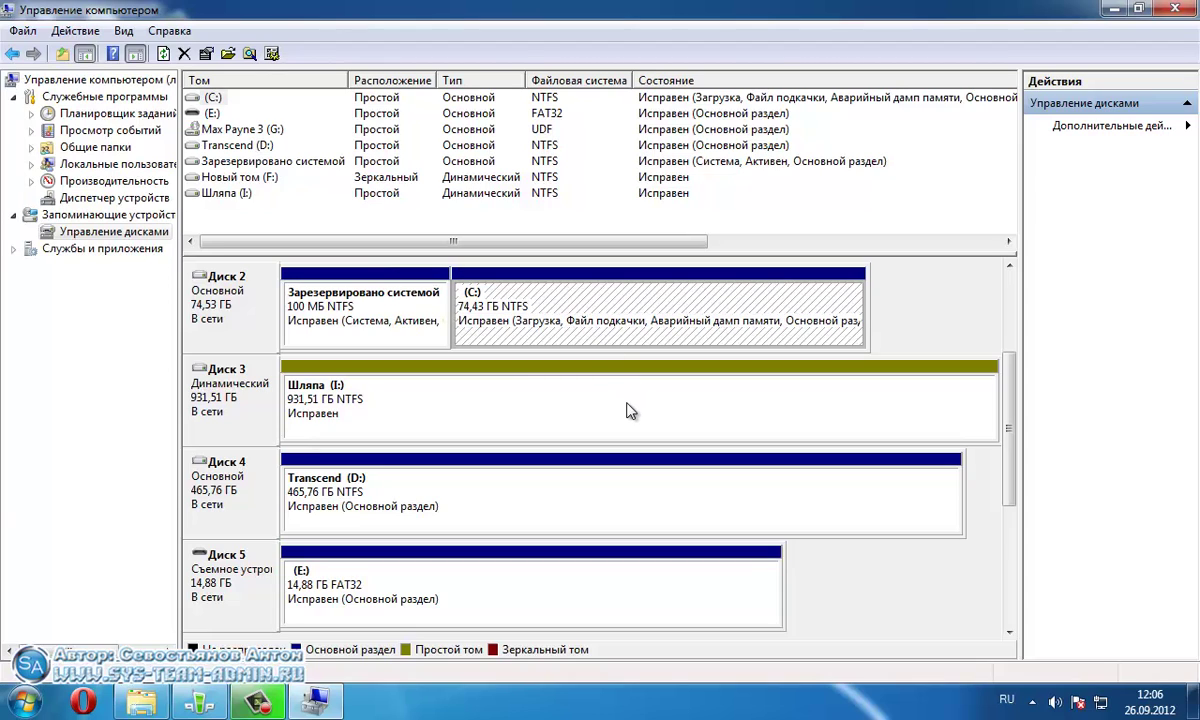
# Step: Compare the system partition (C:) on Disk 2 with the separate volume Шляпа (I:) on Disk 3
pyautogui.click(593, 405)
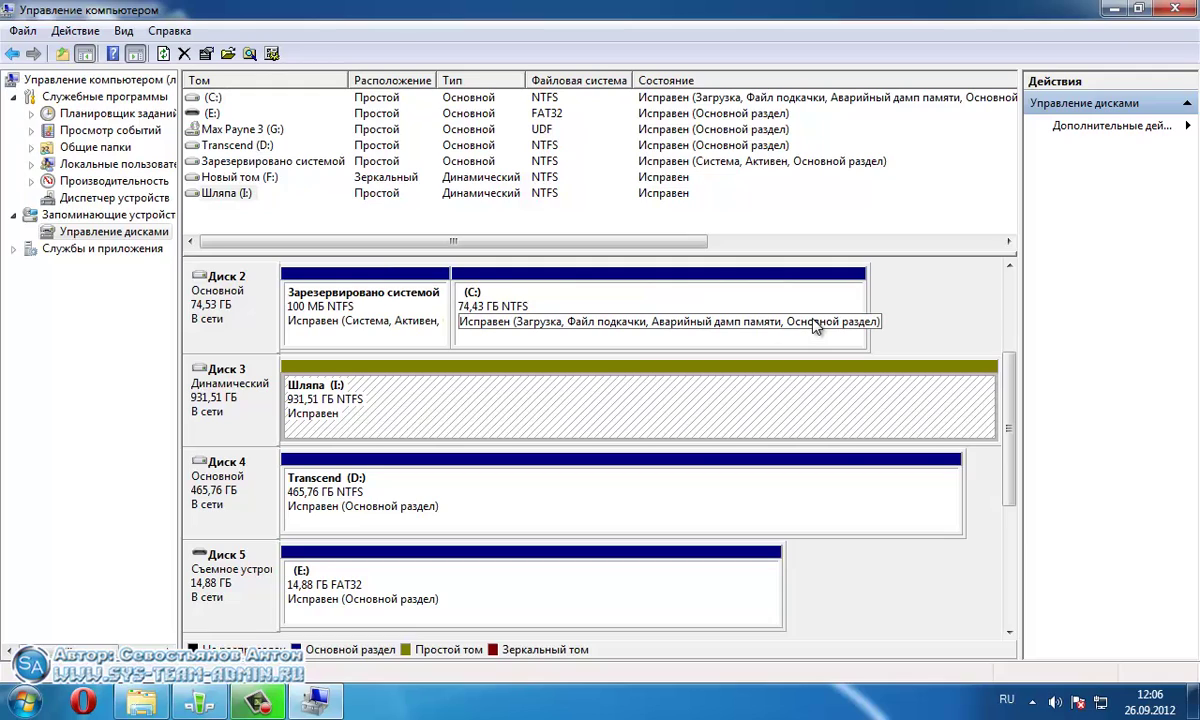
pyautogui.click(549, 312)
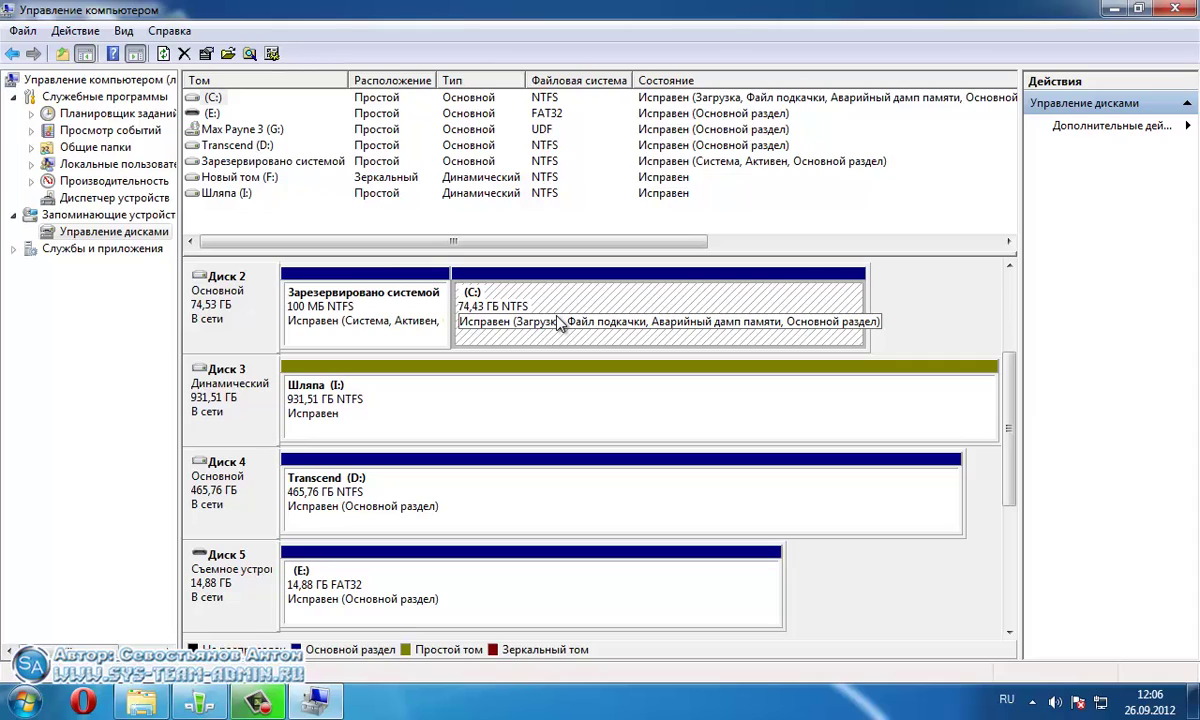
pyautogui.click(408, 414)
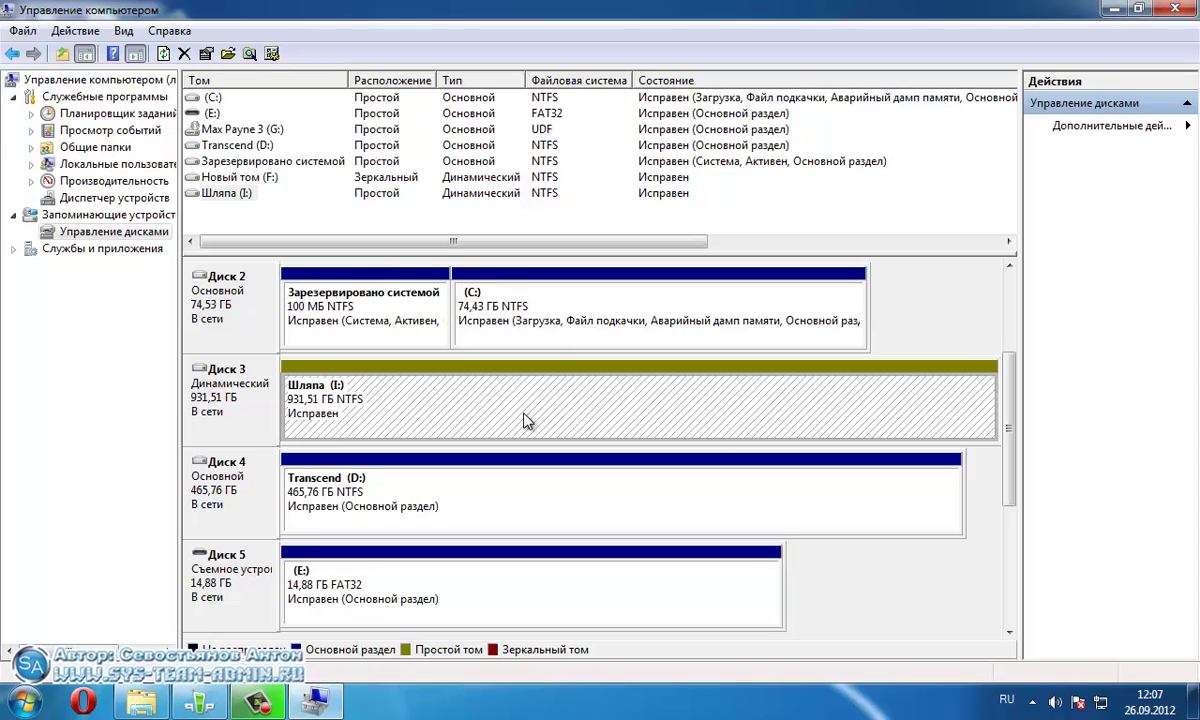
pyautogui.click(565, 313)
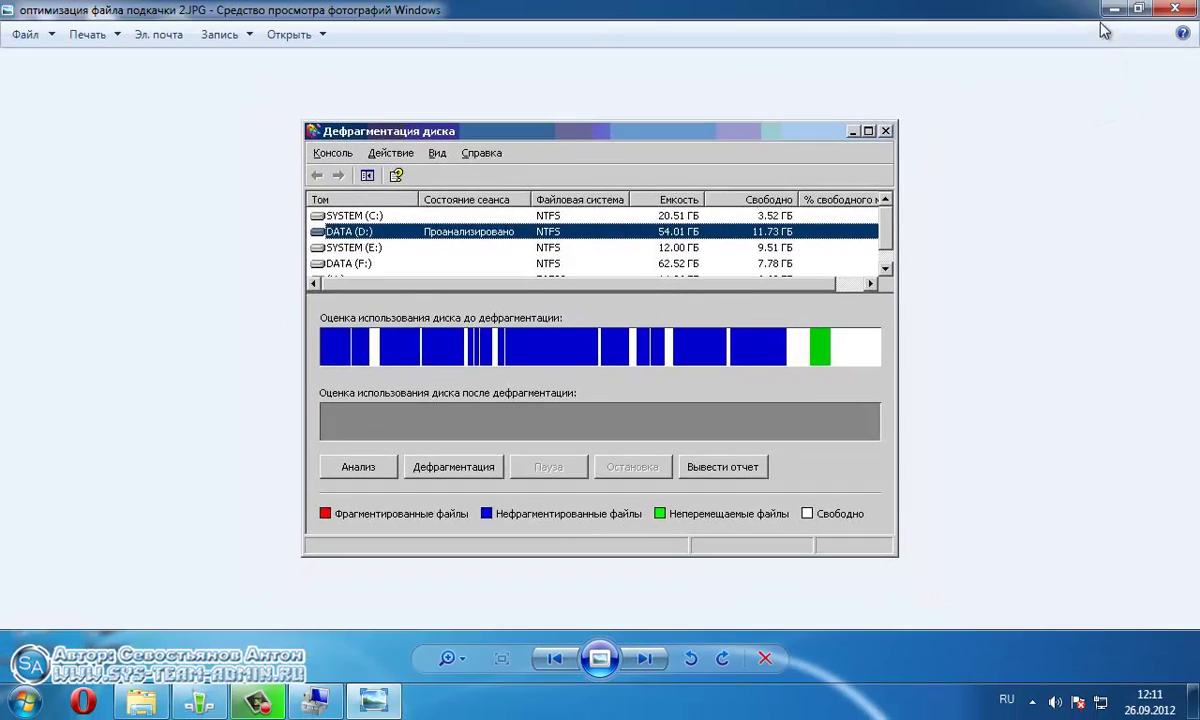
# Step: Close the picture of the paging file optimization and launch Defraggler.exe from the Defraggler Portable folder
pyautogui.click(1183, 8)
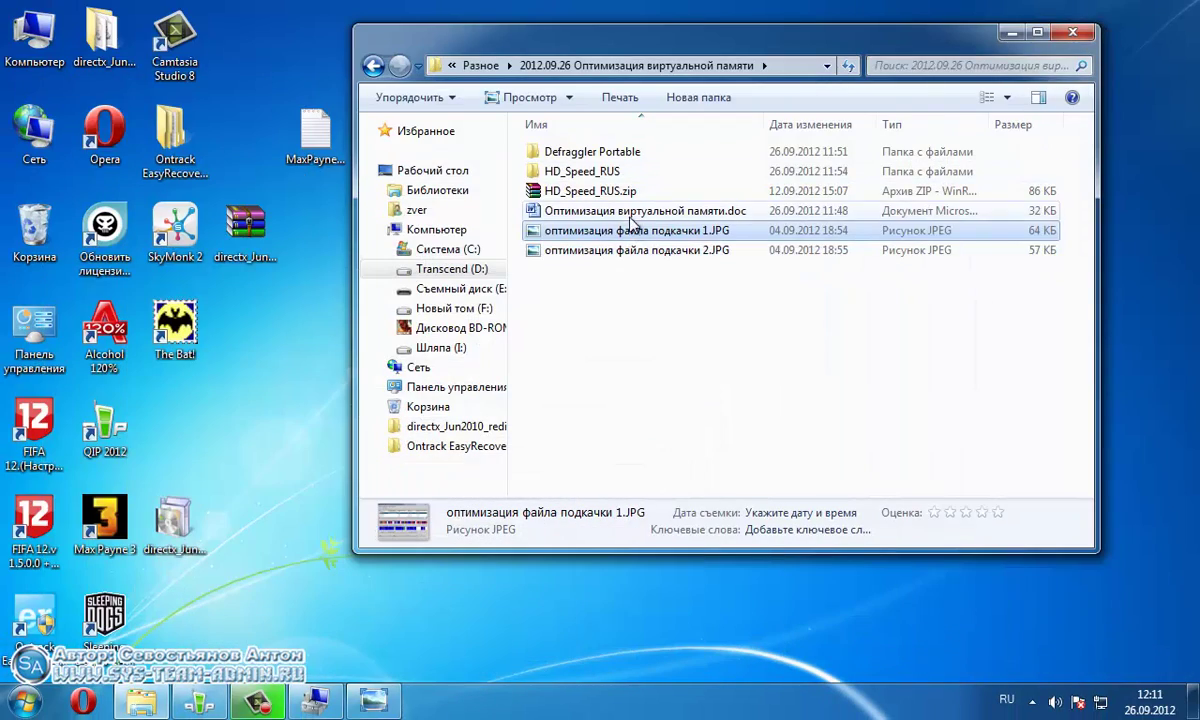
pyautogui.doubleClick(617, 152)
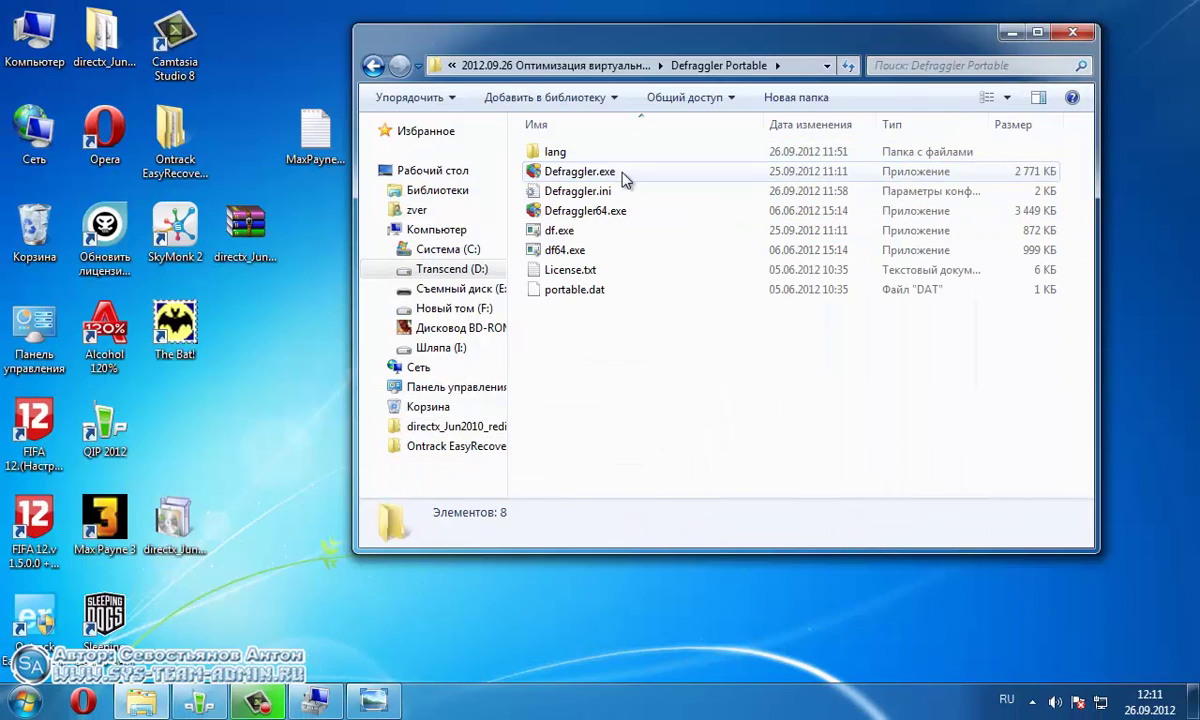
pyautogui.click(622, 177)
pyautogui.doubleClick(622, 177)
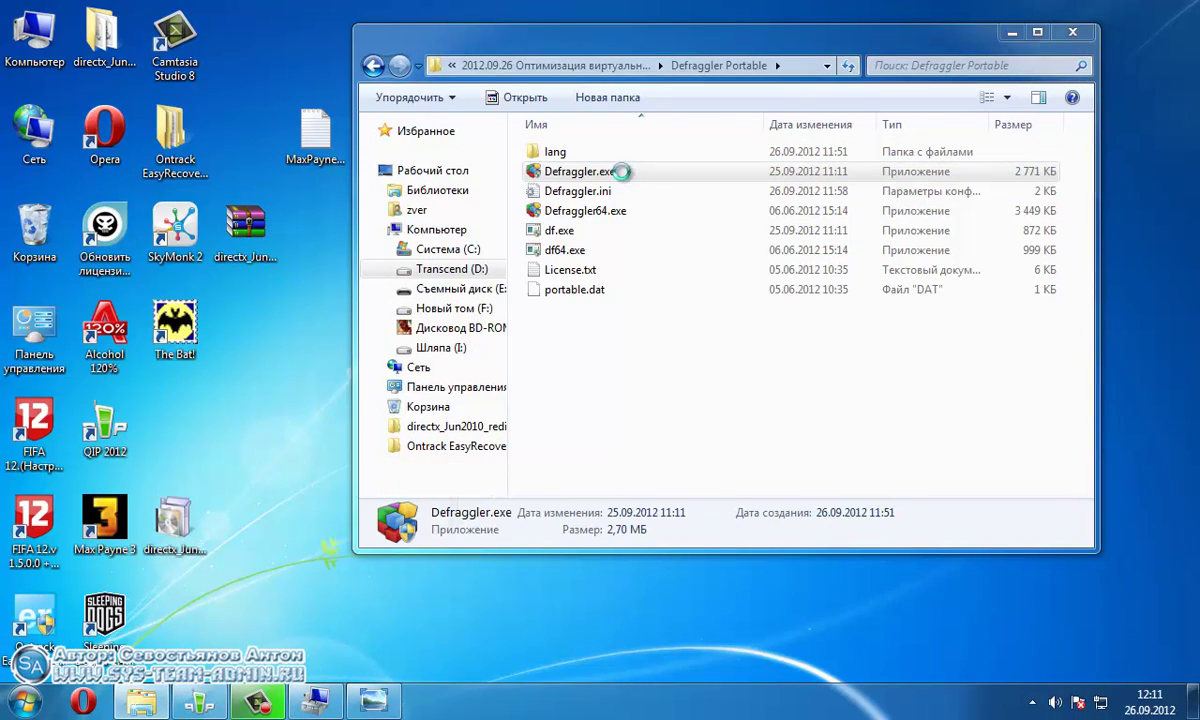
pyautogui.moveTo(660, 55); pyautogui.dragTo(552, 64)
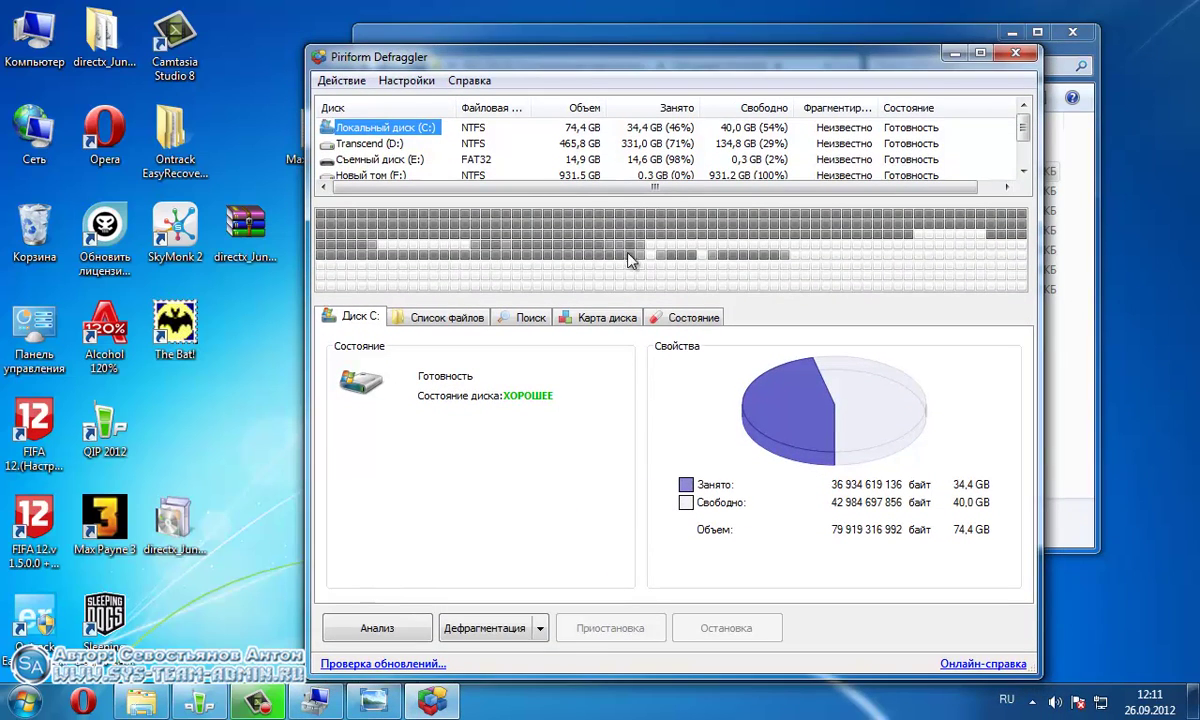
# Step: Show the drive map legend, analyze drive C: and locate the paging file blocks on the map
pyautogui.click(600, 320)
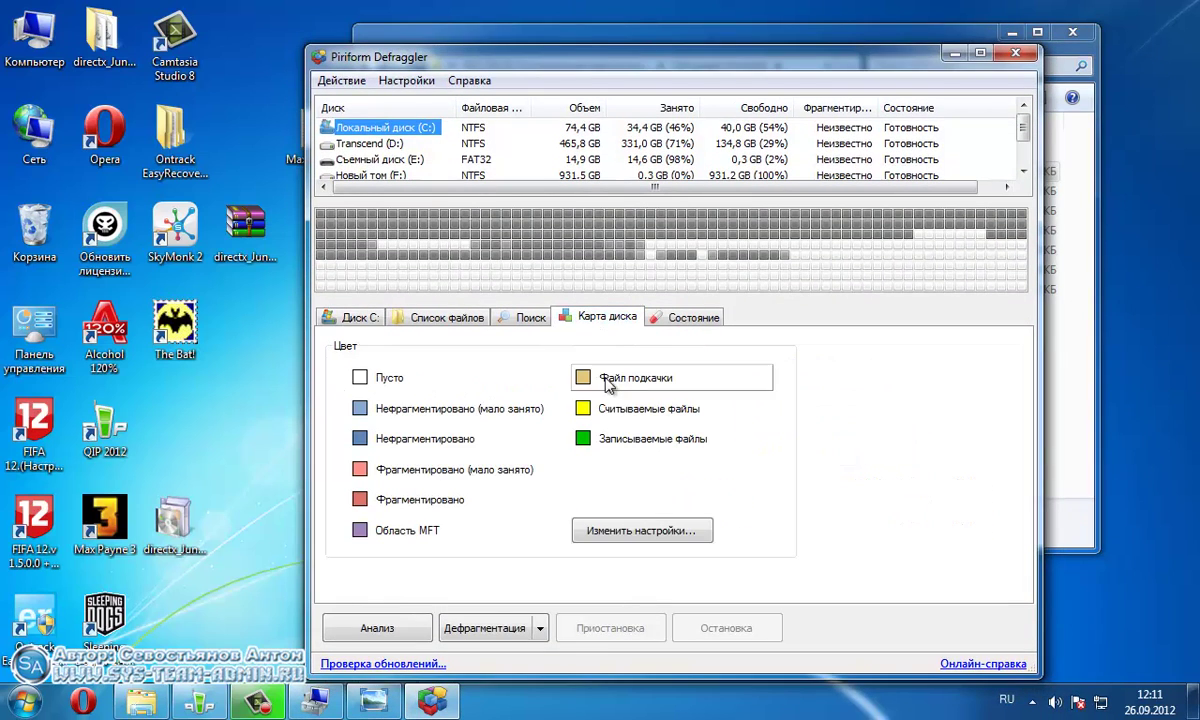
pyautogui.click(377, 628)
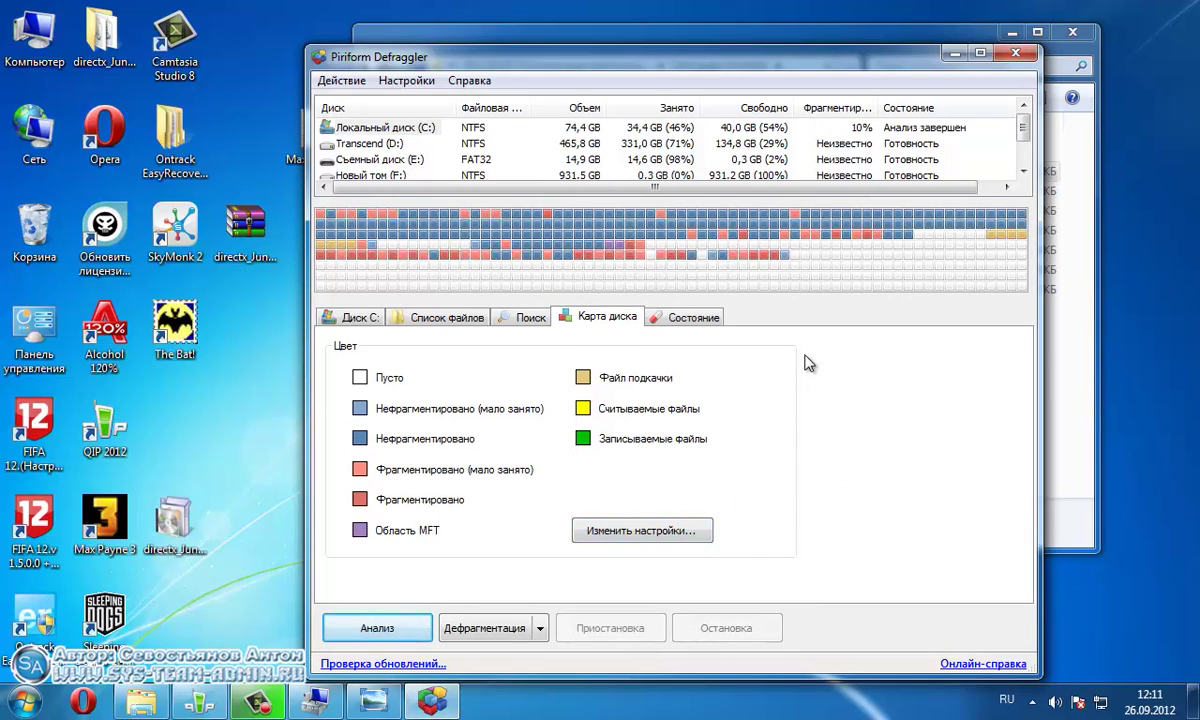
pyautogui.click(680, 390)
pyautogui.moveTo(1018, 238)
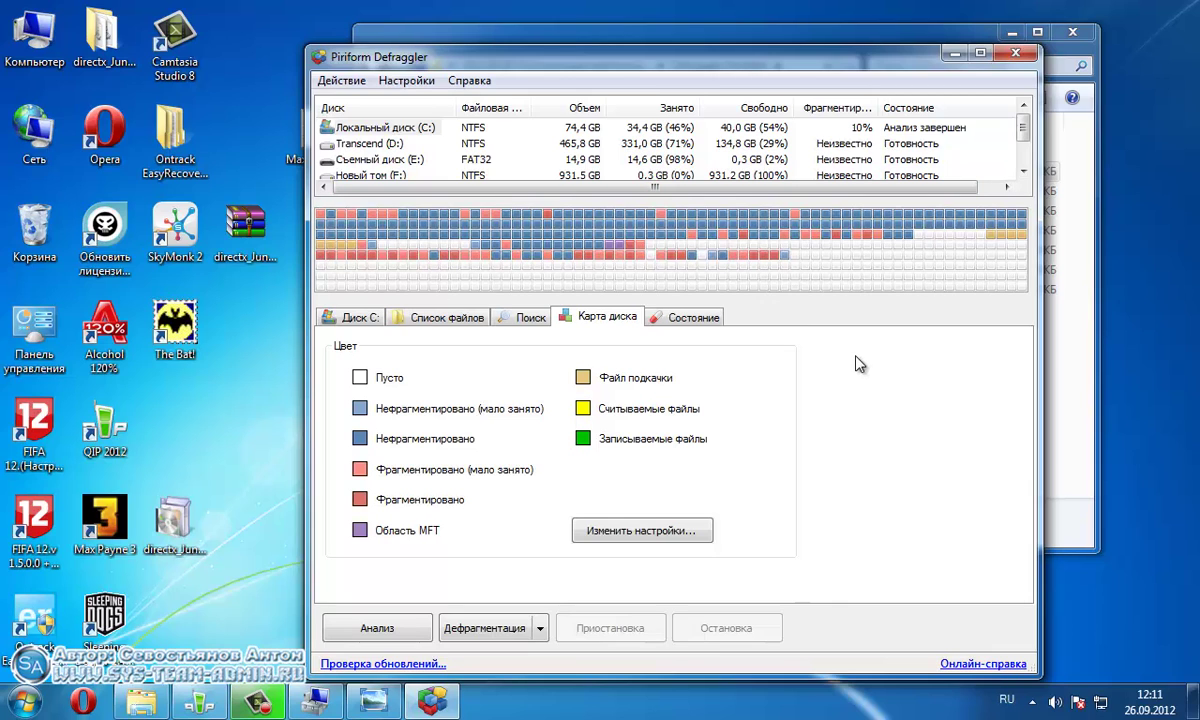
# Step: Open the virtual memory settings from the computer's advanced performance options and examine the paging file size set for each drive
pyautogui.rightClick(44, 34)
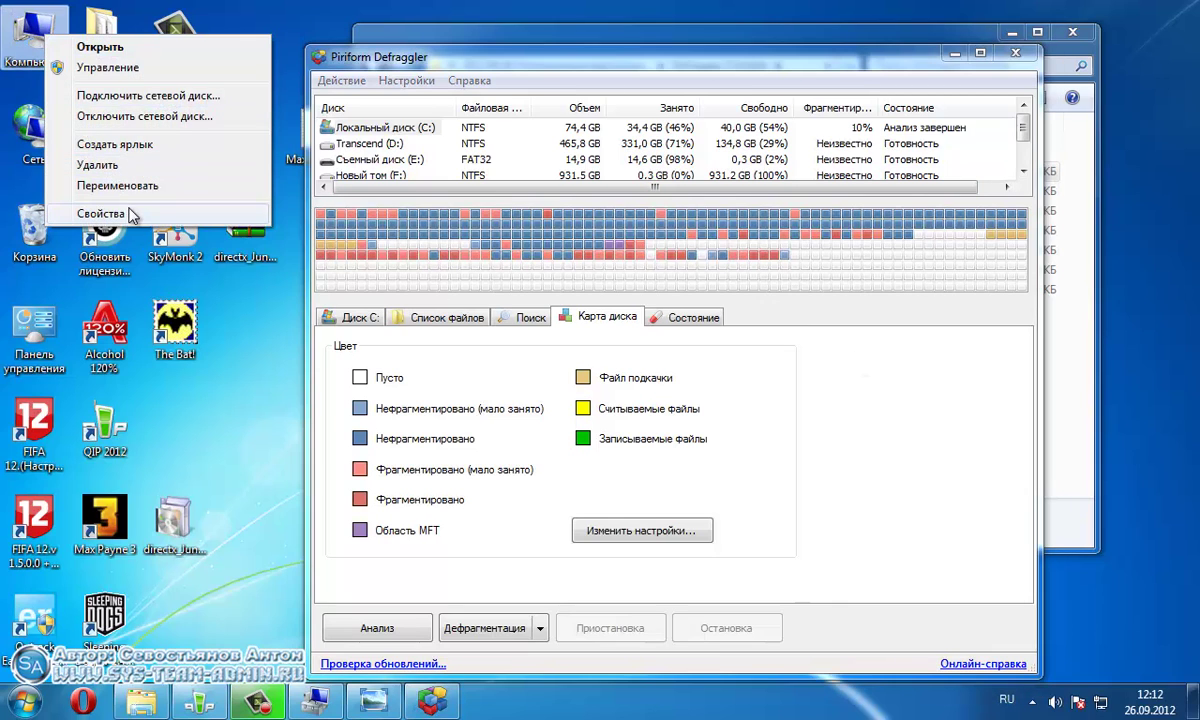
pyautogui.click(128, 212)
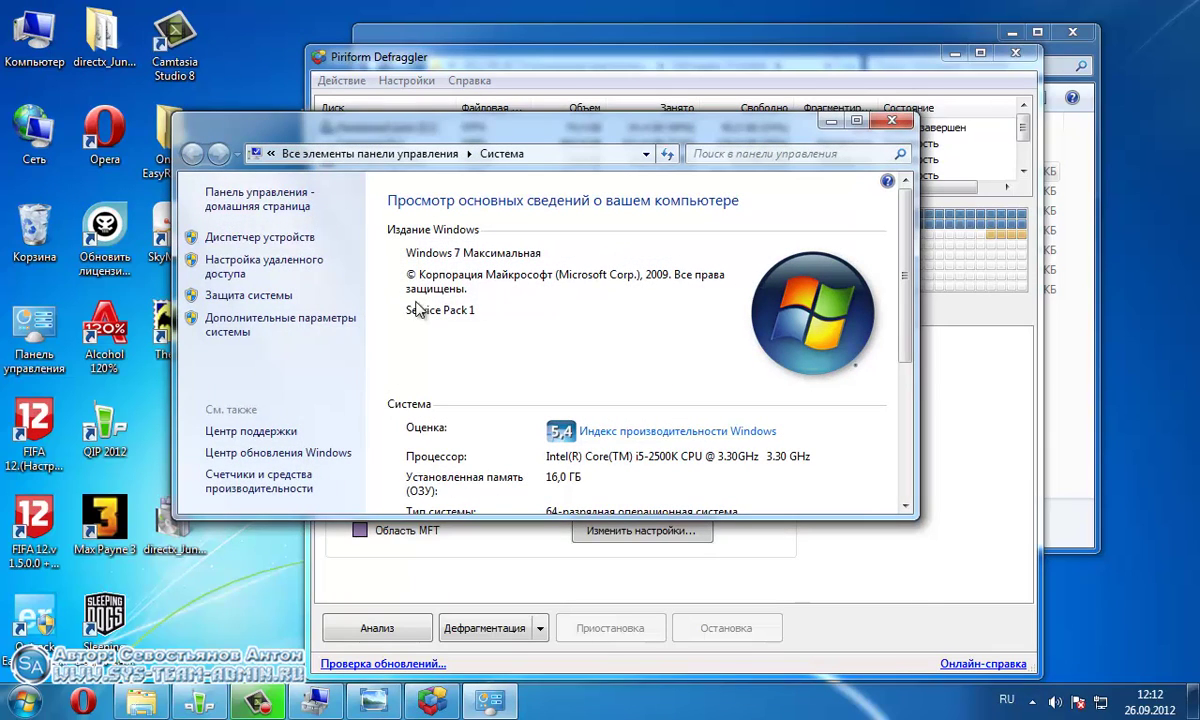
pyautogui.click(340, 317)
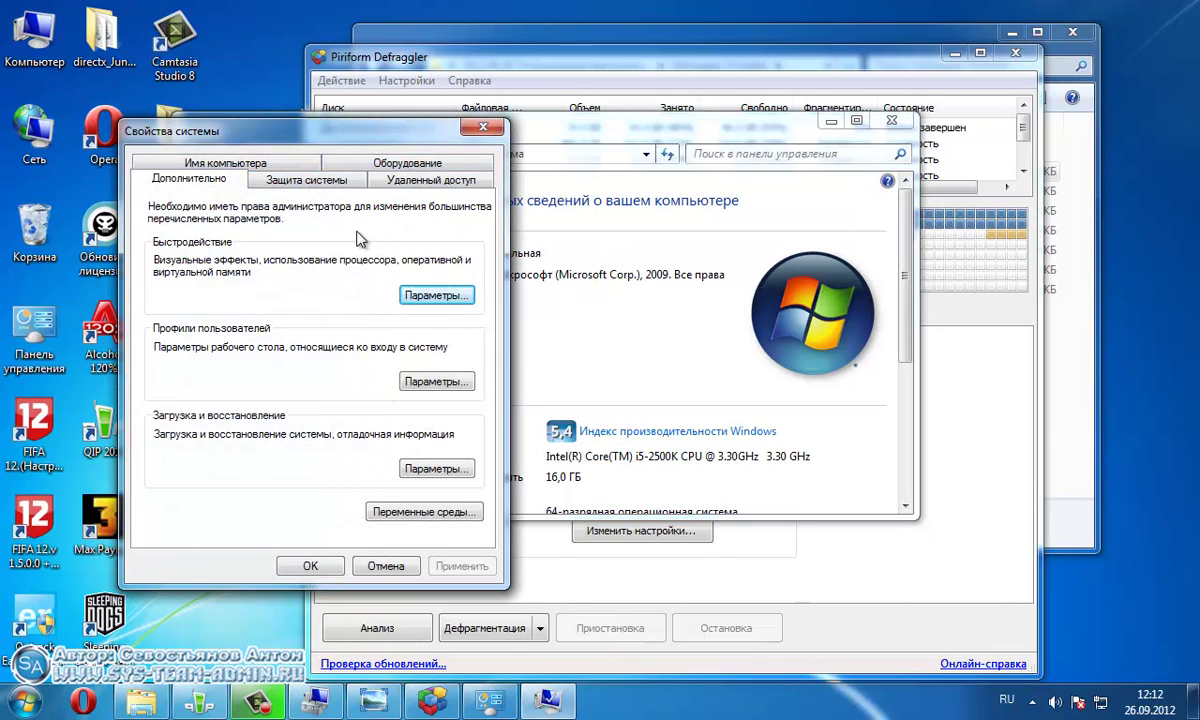
pyautogui.click(445, 298)
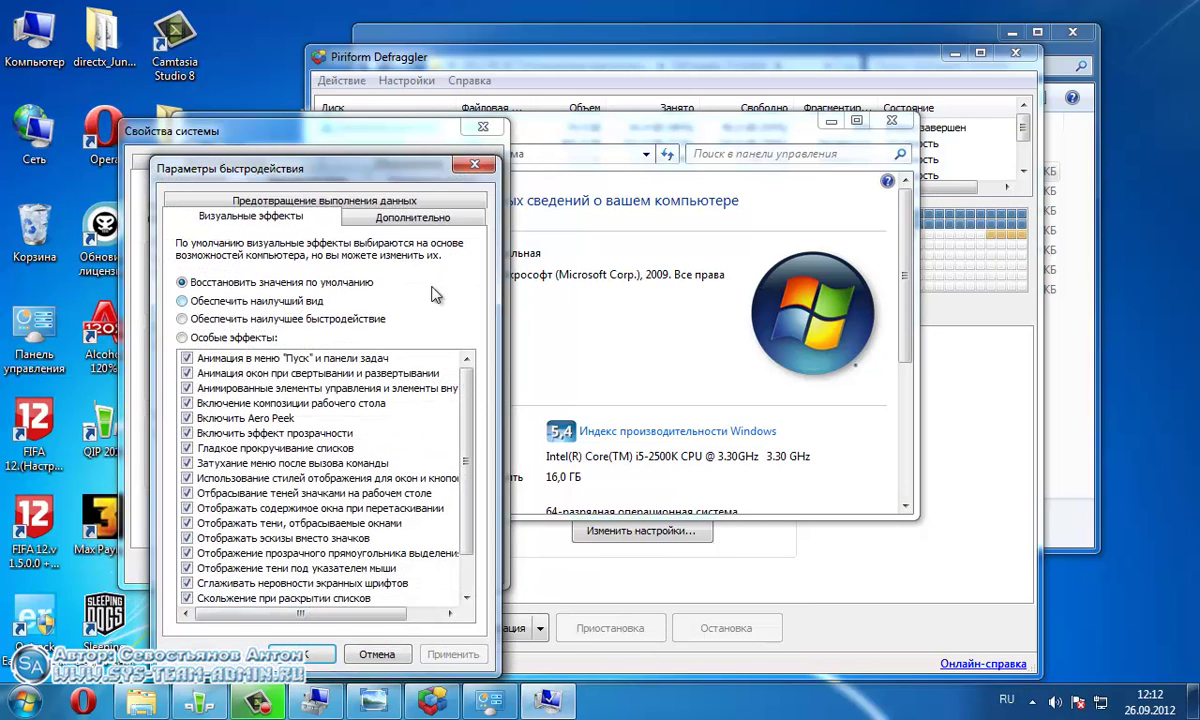
pyautogui.click(402, 216)
pyautogui.click(428, 437)
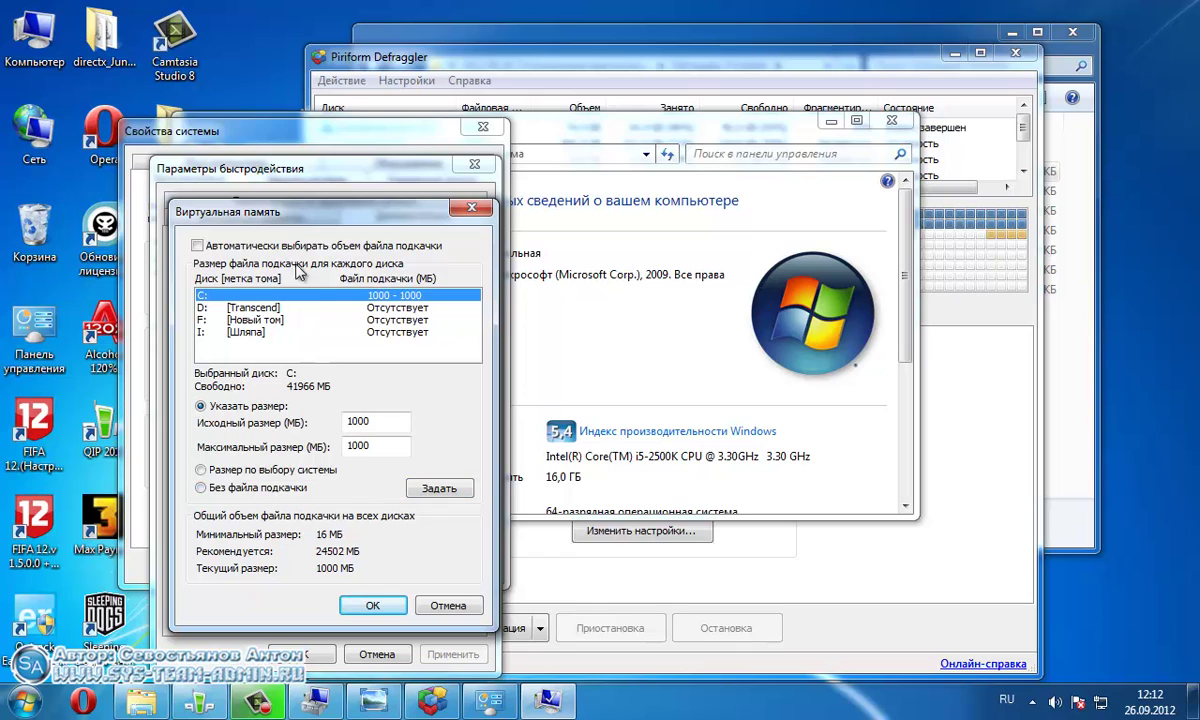
pyautogui.moveTo(322, 228); pyautogui.dragTo(382, 216)
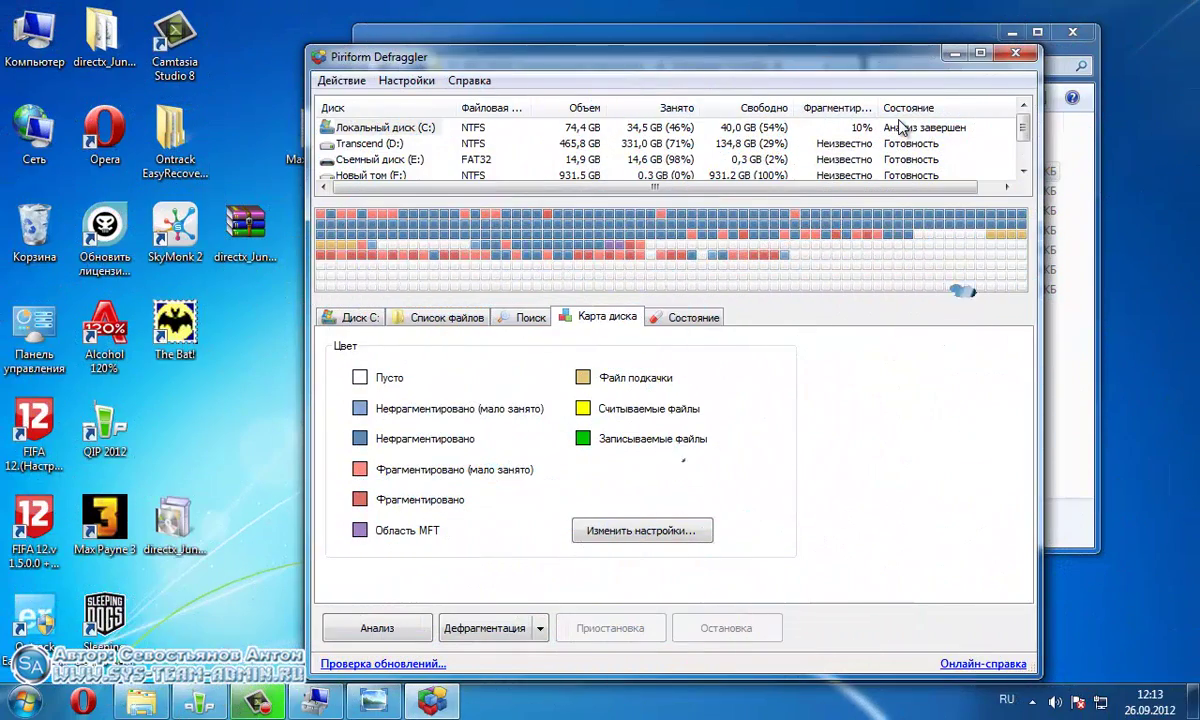
pyautogui.click(955, 53)
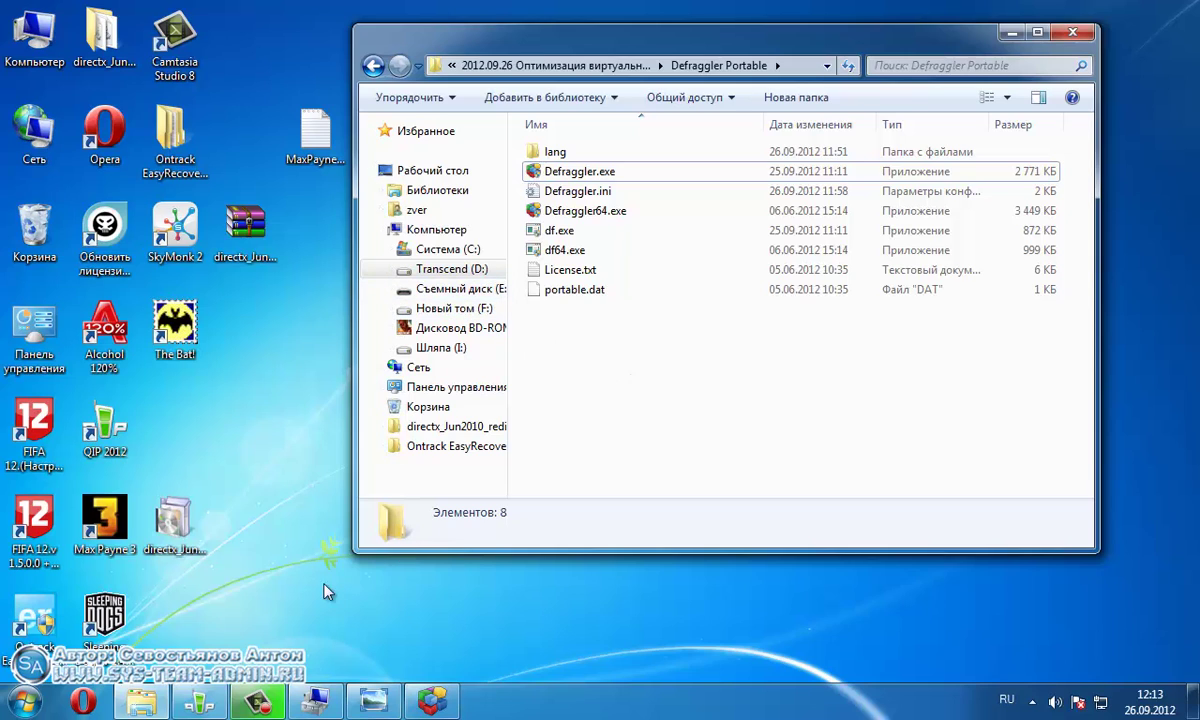
pyautogui.click(25, 698)
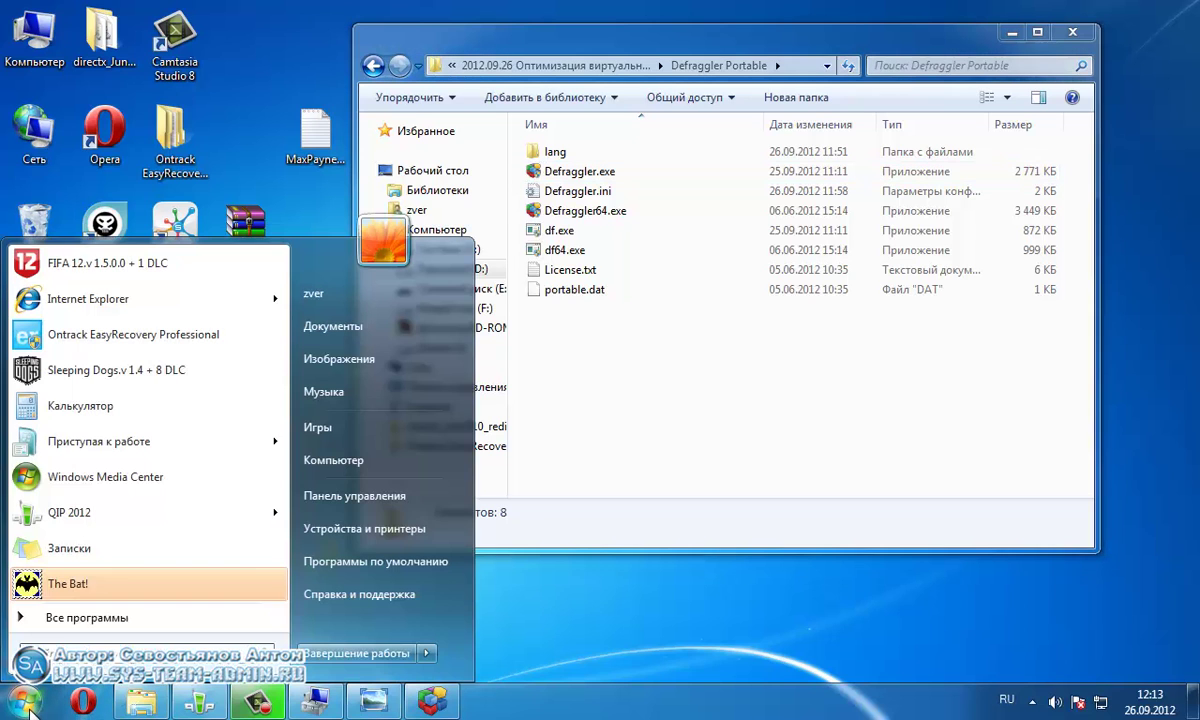
pyautogui.click(197, 298)
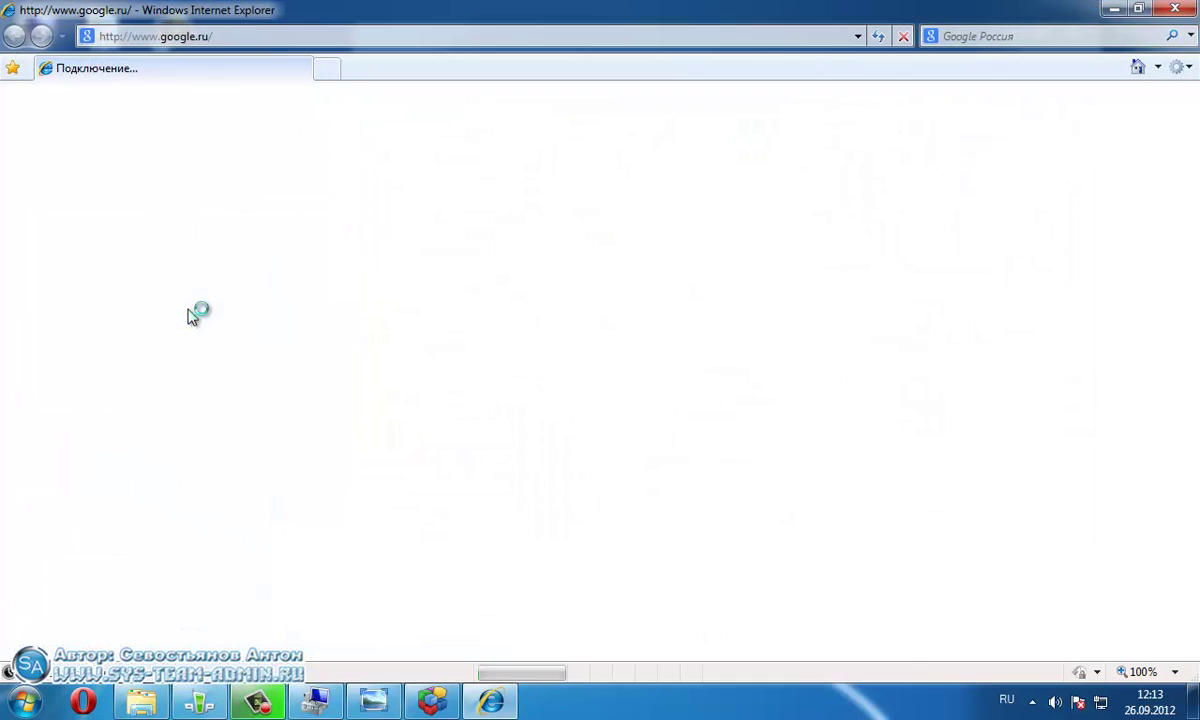
pyautogui.click(238, 36)
pyautogui.write('http://www.ые')
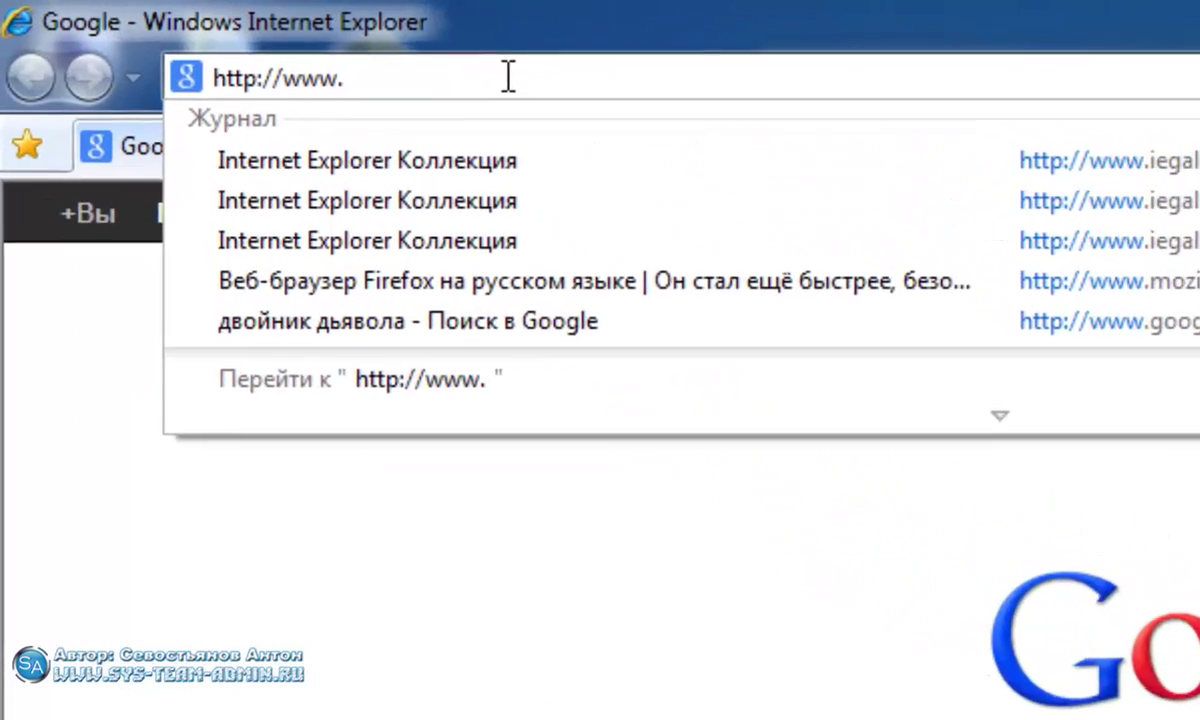
pyautogui.press('BackSpace')
pyautogui.press('BackSpace')
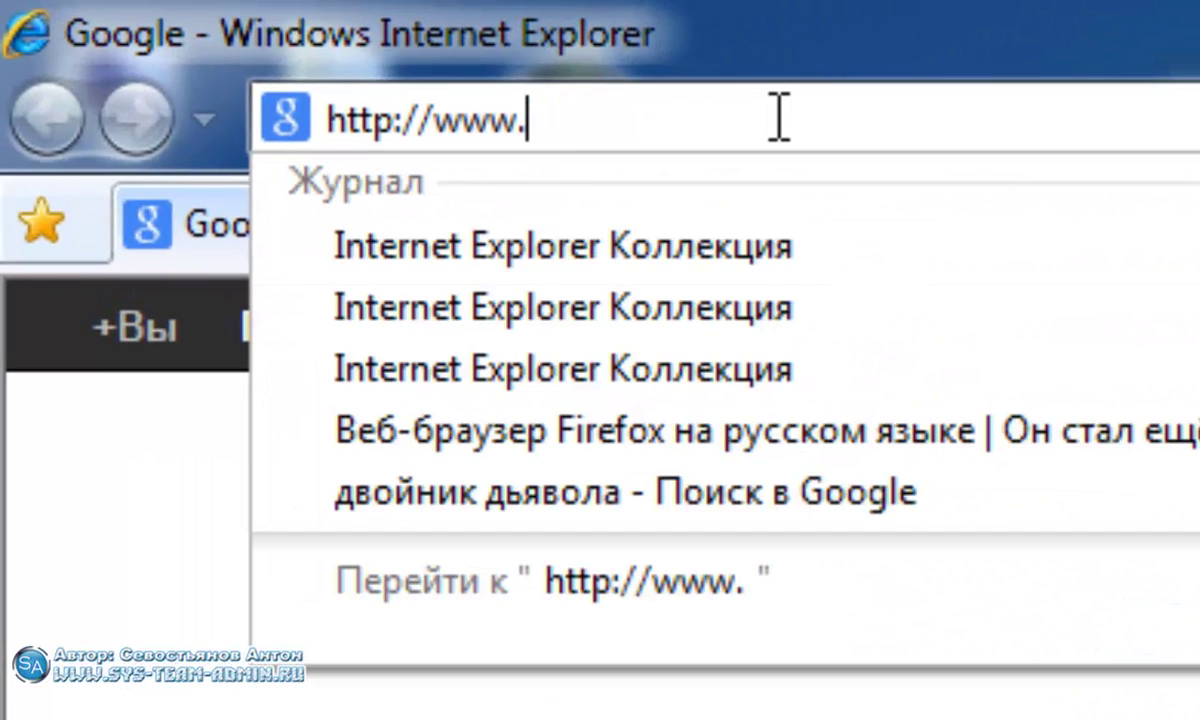
pyautogui.write('stee')
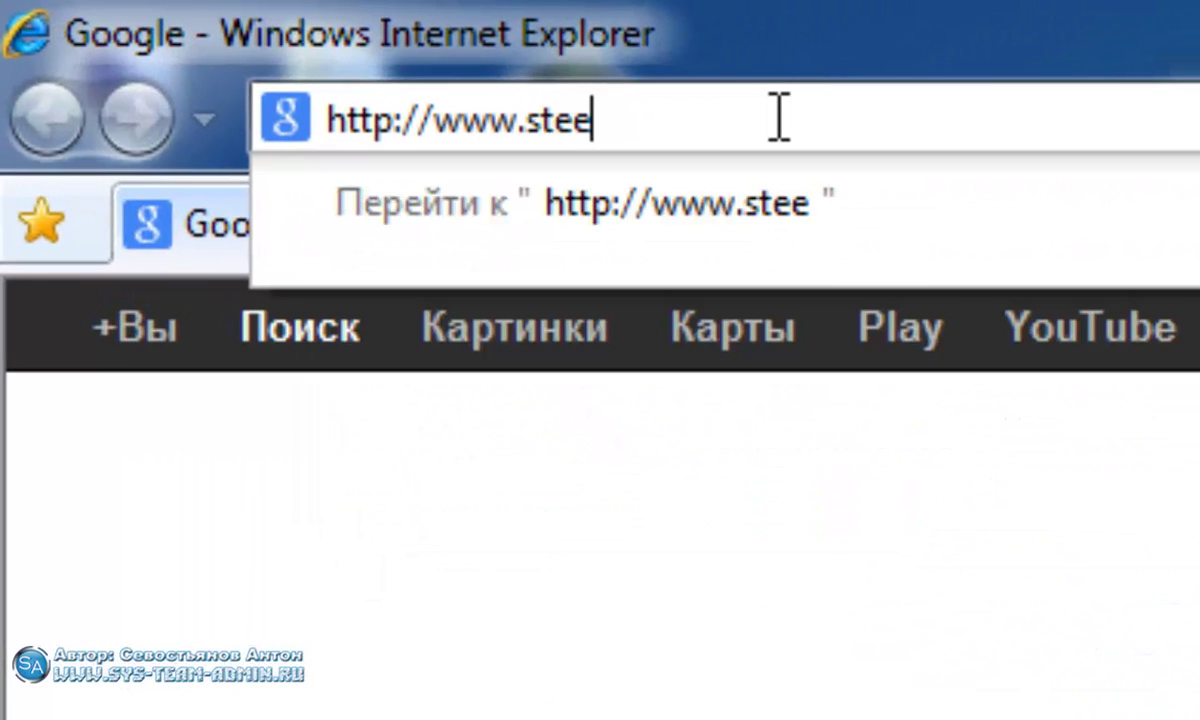
pyautogui.write('lby')
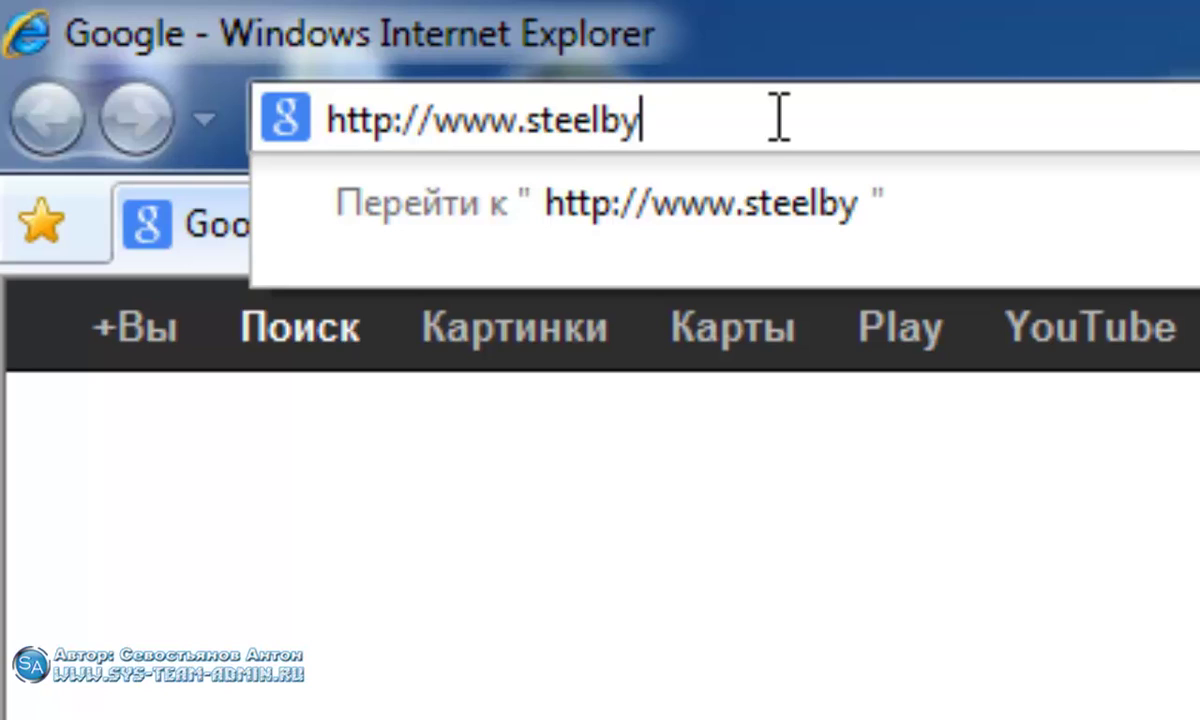
pyautogui.write('tes.')
pyautogui.write('com')
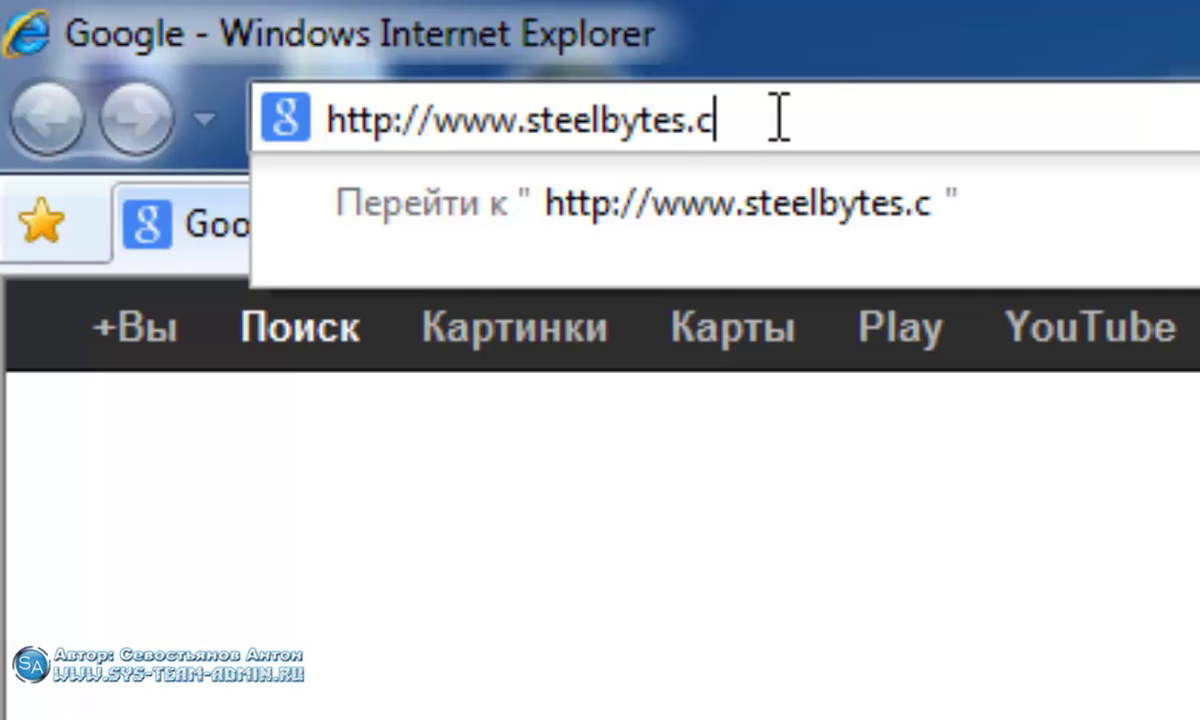
pyautogui.press('Return')
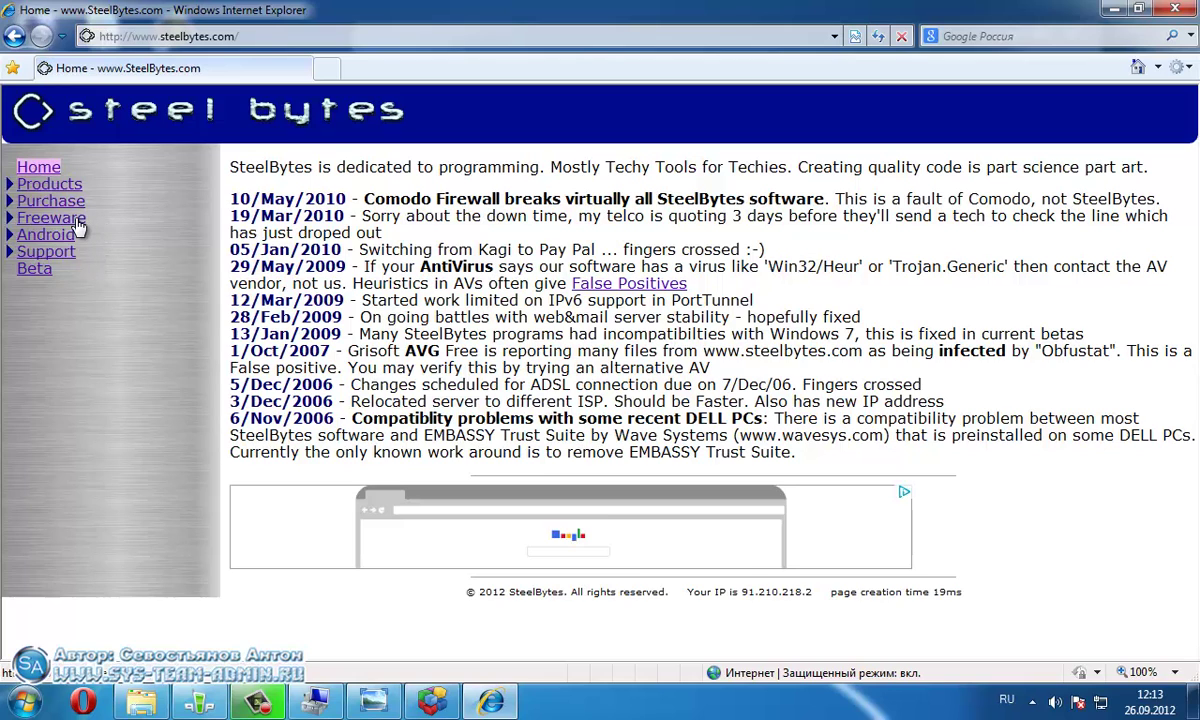
# Step: Open the HD_Speed page in the site's Freeware Disk & File section and look over its description
pyautogui.click(79, 224)
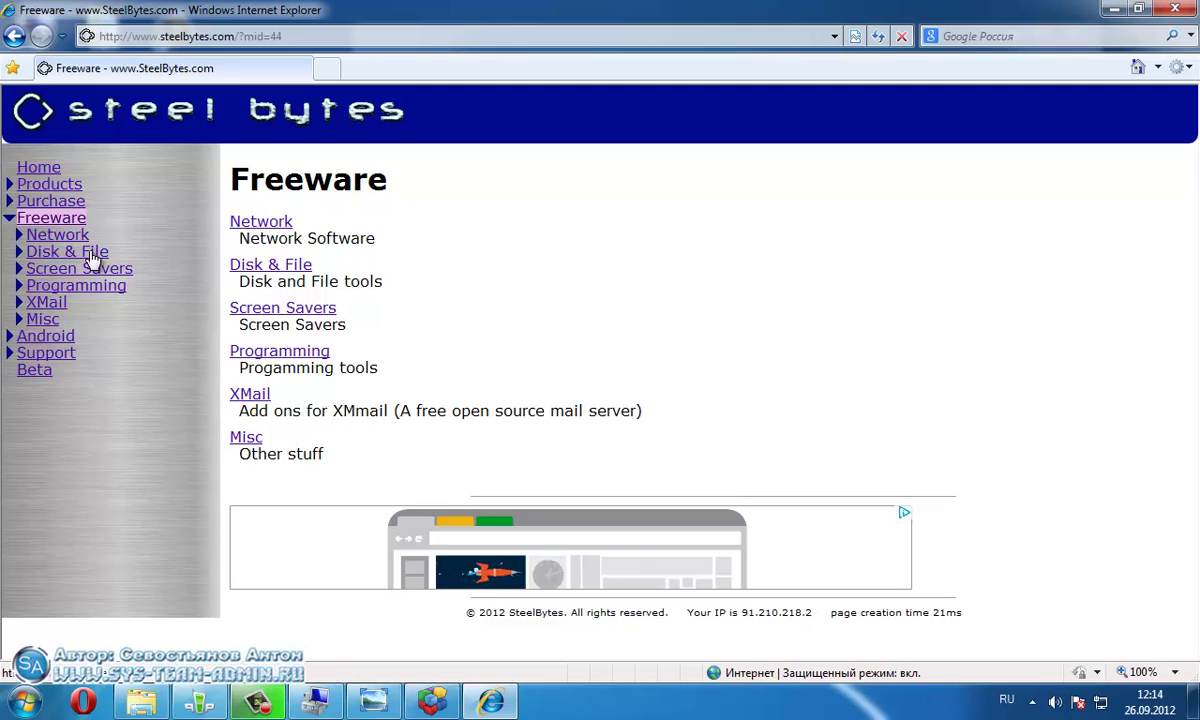
pyautogui.click(92, 256)
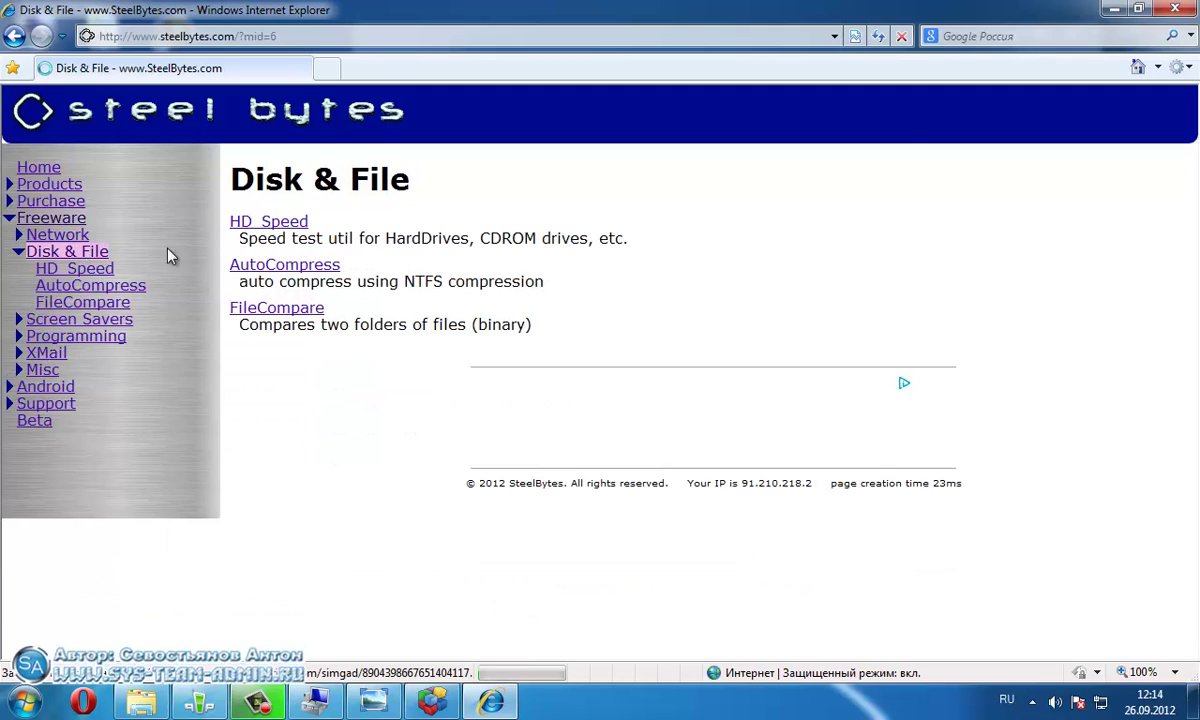
pyautogui.click(268, 226)
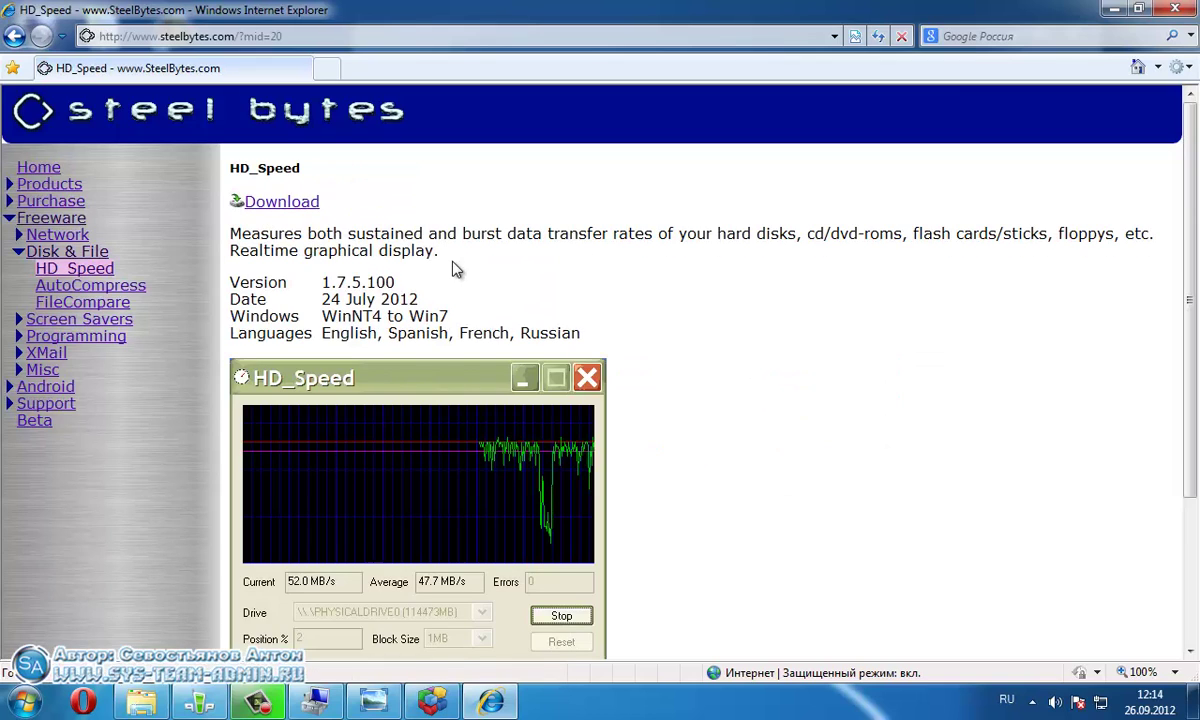
pyautogui.scroll(-3, 545, 270)
pyautogui.scroll(3, 549, 257)
# Step: Minimize the browser, launch HD_Speed.exe from the HD_Speed_RUS folder, and enable elevated access to the physical drives
pyautogui.click(1115, 10)
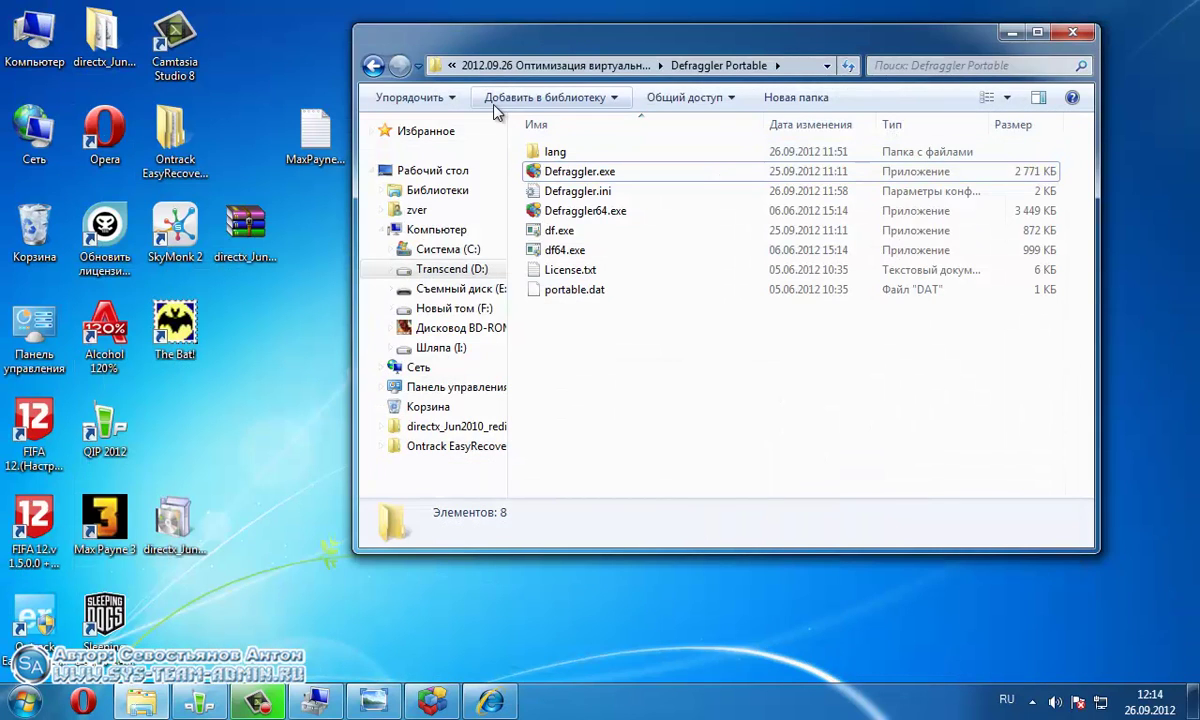
pyautogui.click(373, 65)
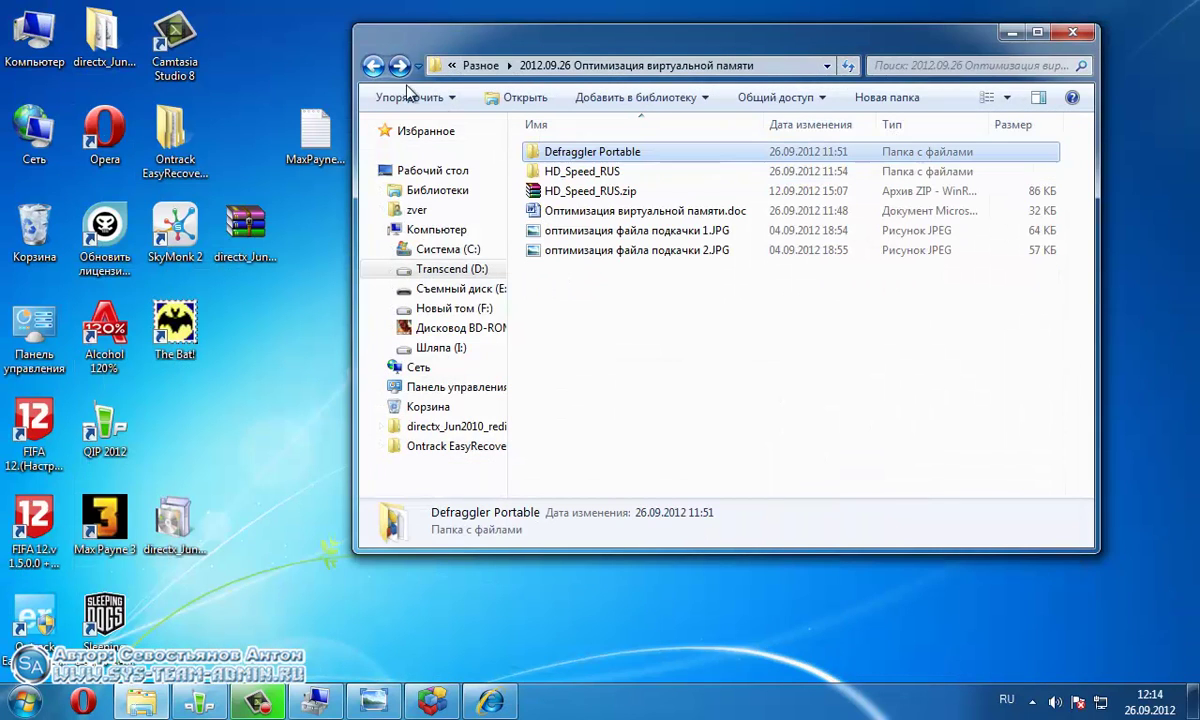
pyautogui.doubleClick(575, 171)
pyautogui.doubleClick(575, 152)
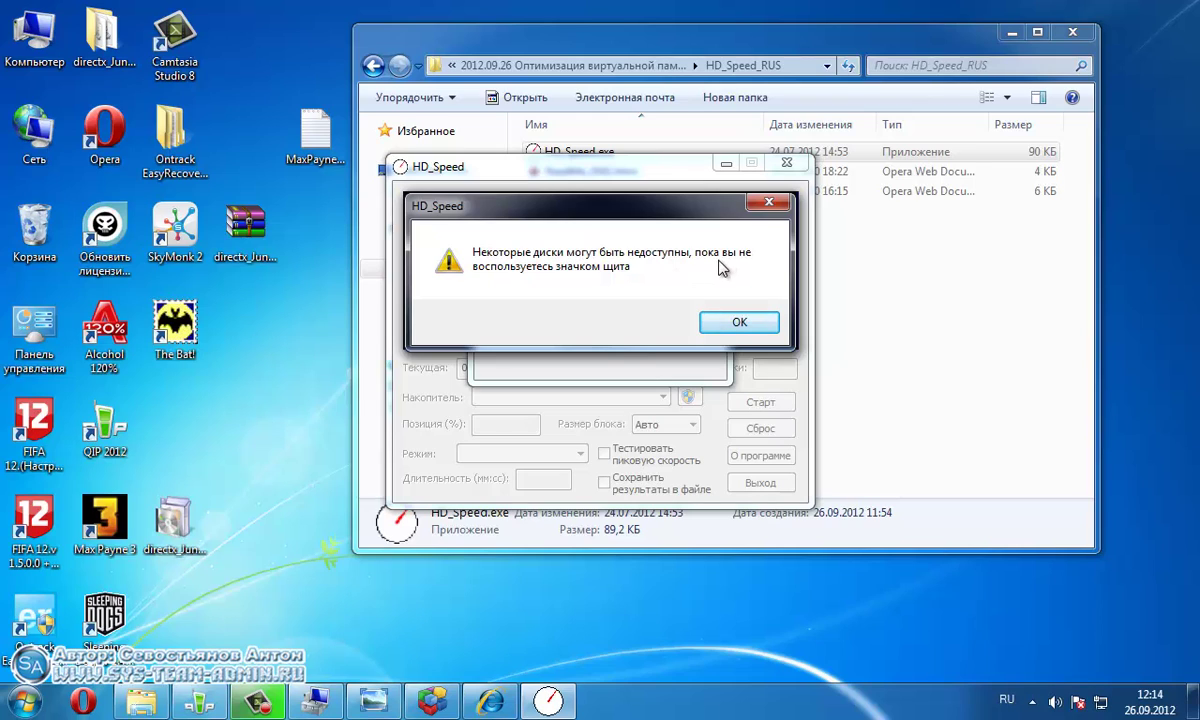
pyautogui.click(741, 323)
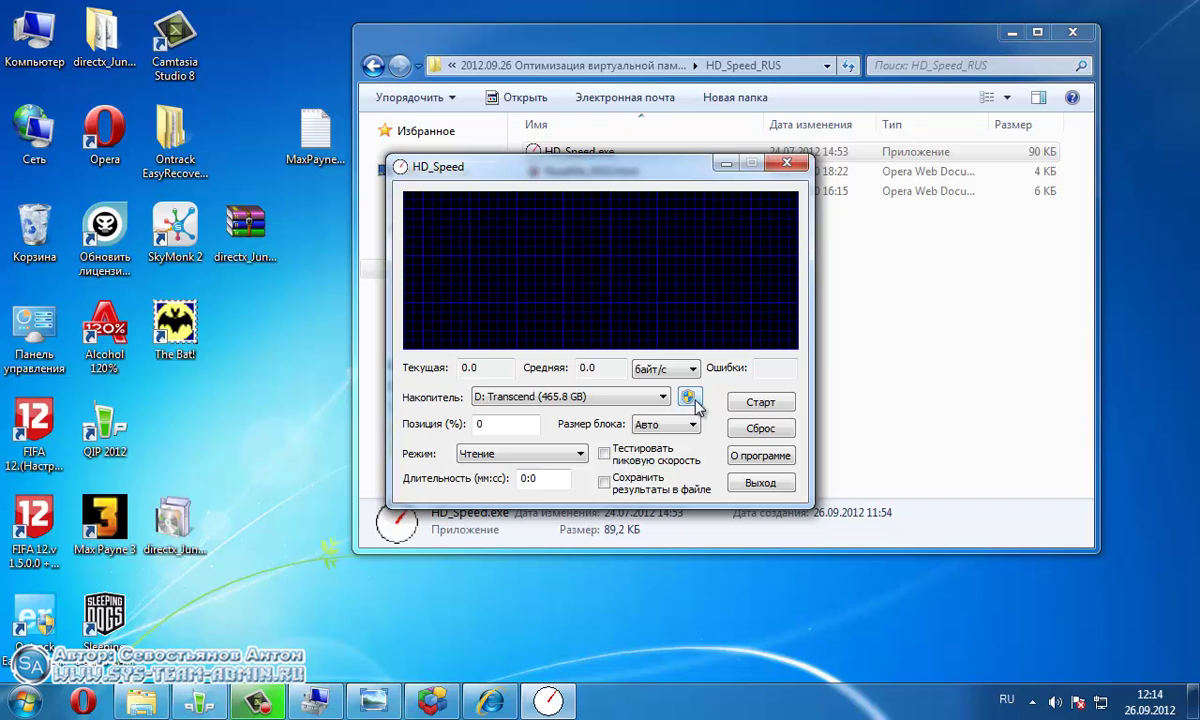
pyautogui.click(695, 399)
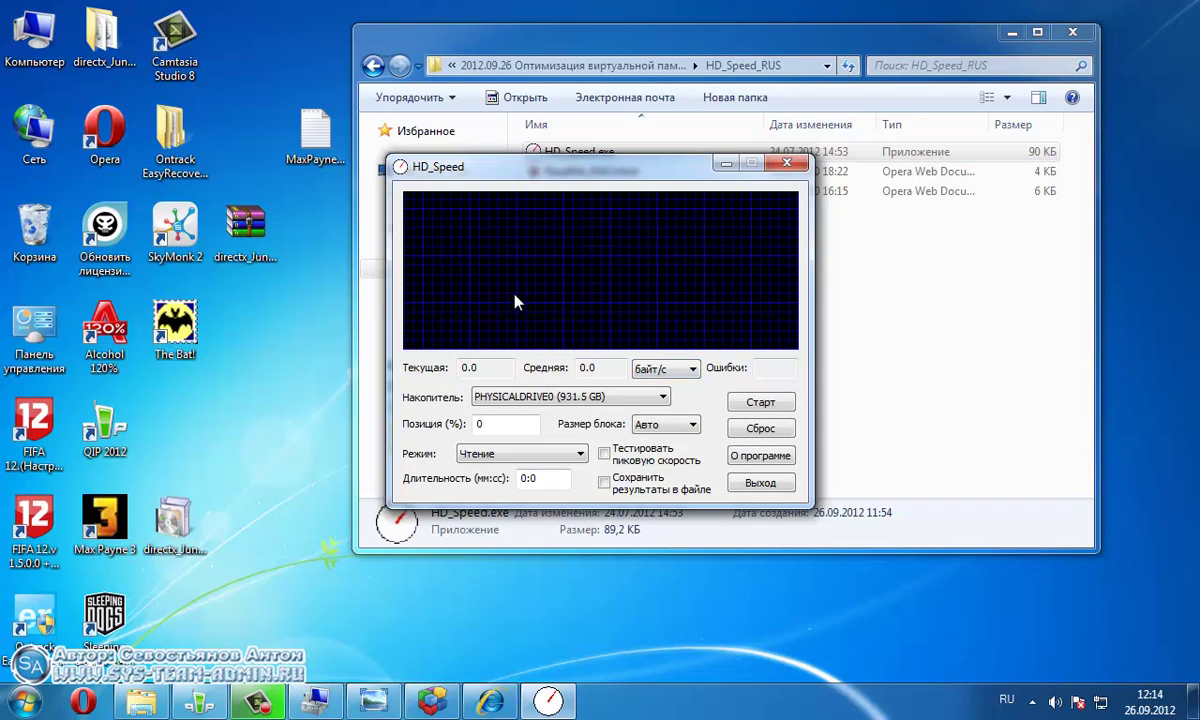
# Step: Run the HD_Speed read test on drive C: and stop it once a speed is measured
pyautogui.click(660, 399)
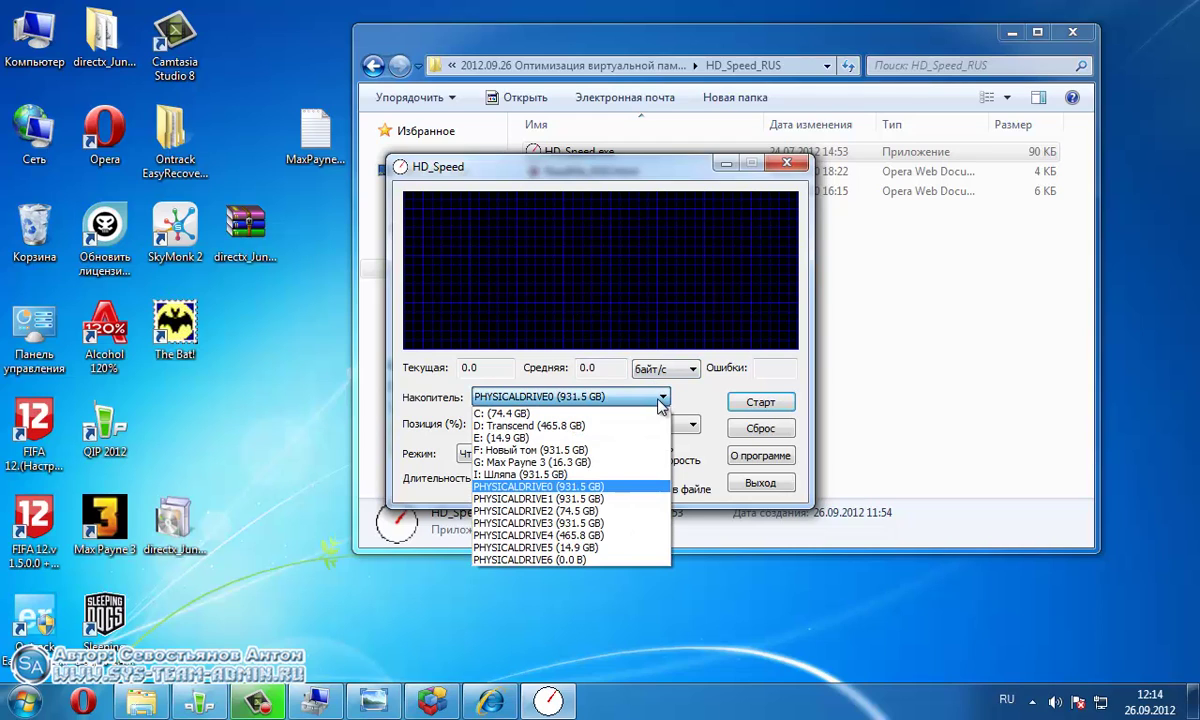
pyautogui.click(628, 414)
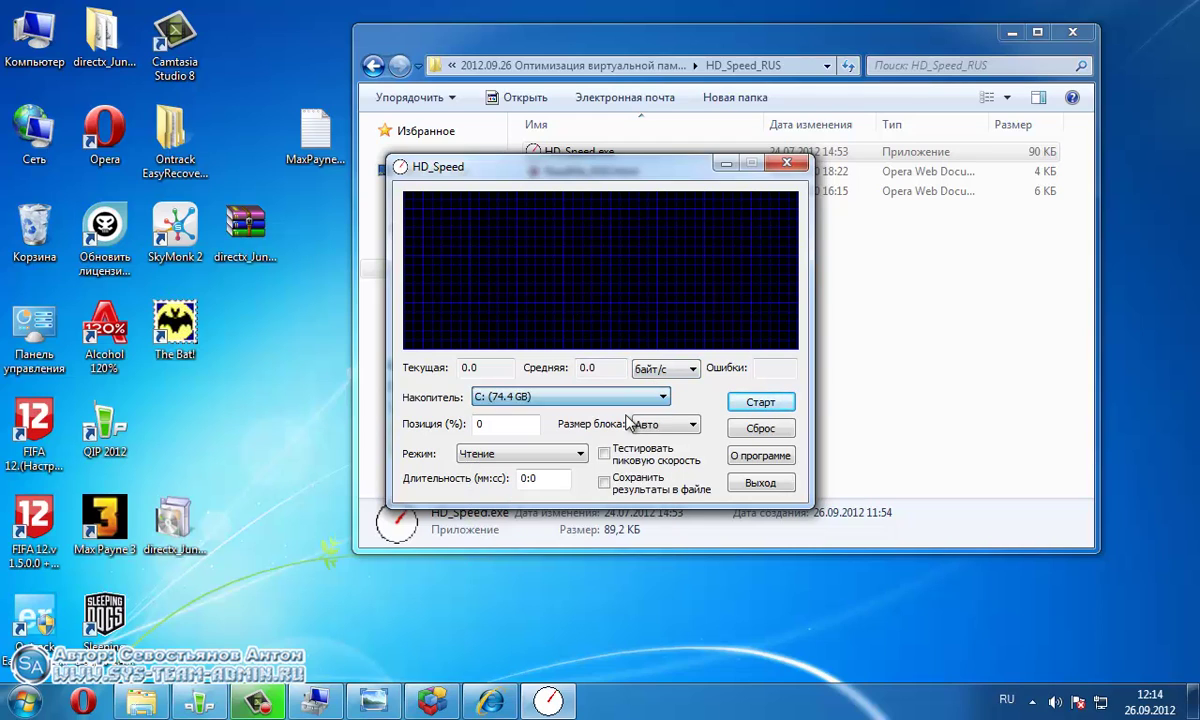
pyautogui.click(764, 404)
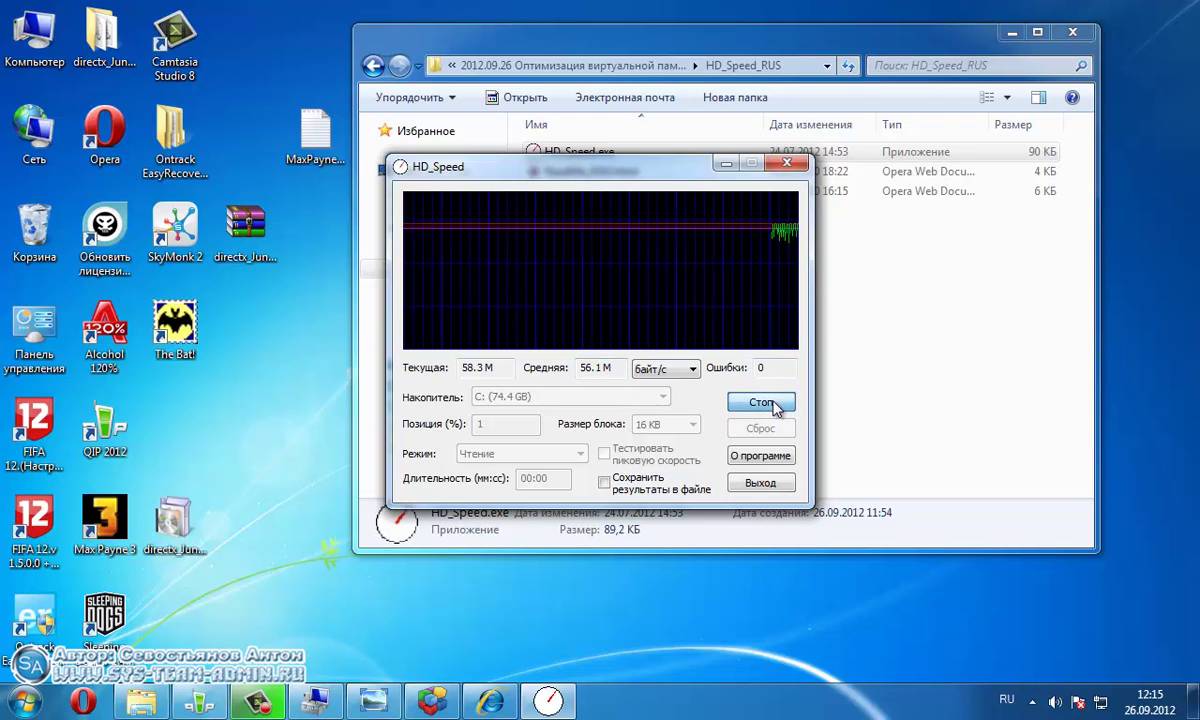
pyautogui.click(742, 401)
# Step: Measure the read speed of drive F: Новый том and stop the test
pyautogui.click(645, 399)
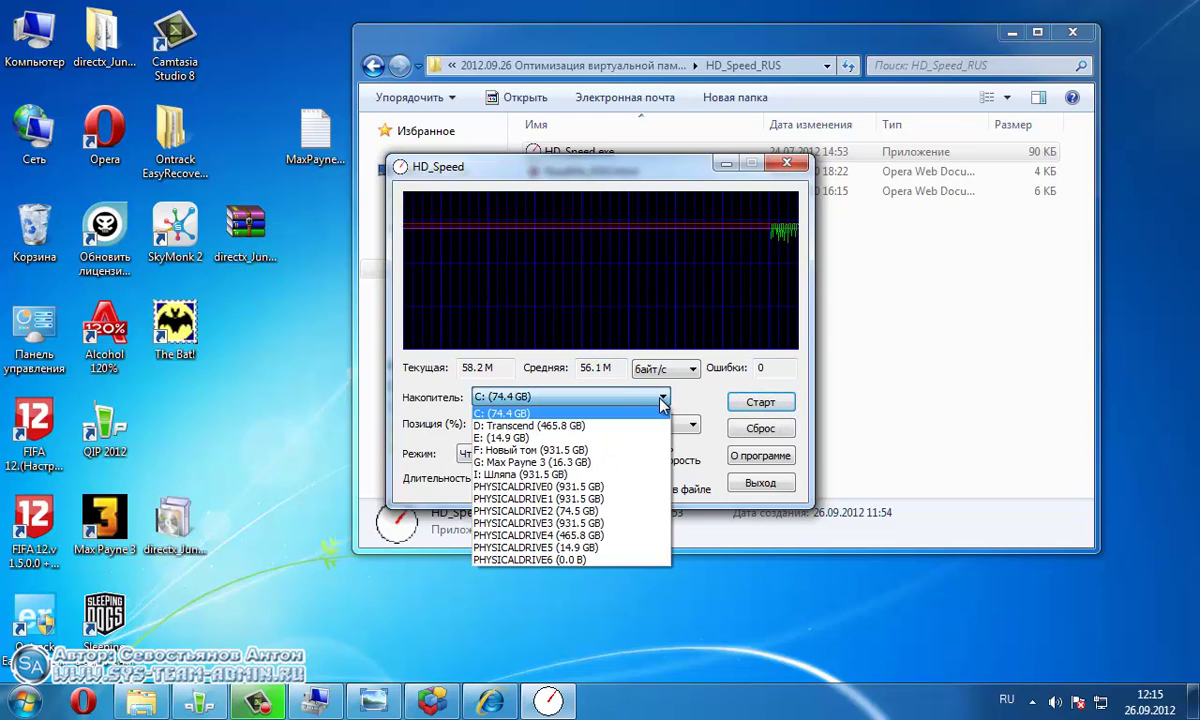
pyautogui.click(566, 452)
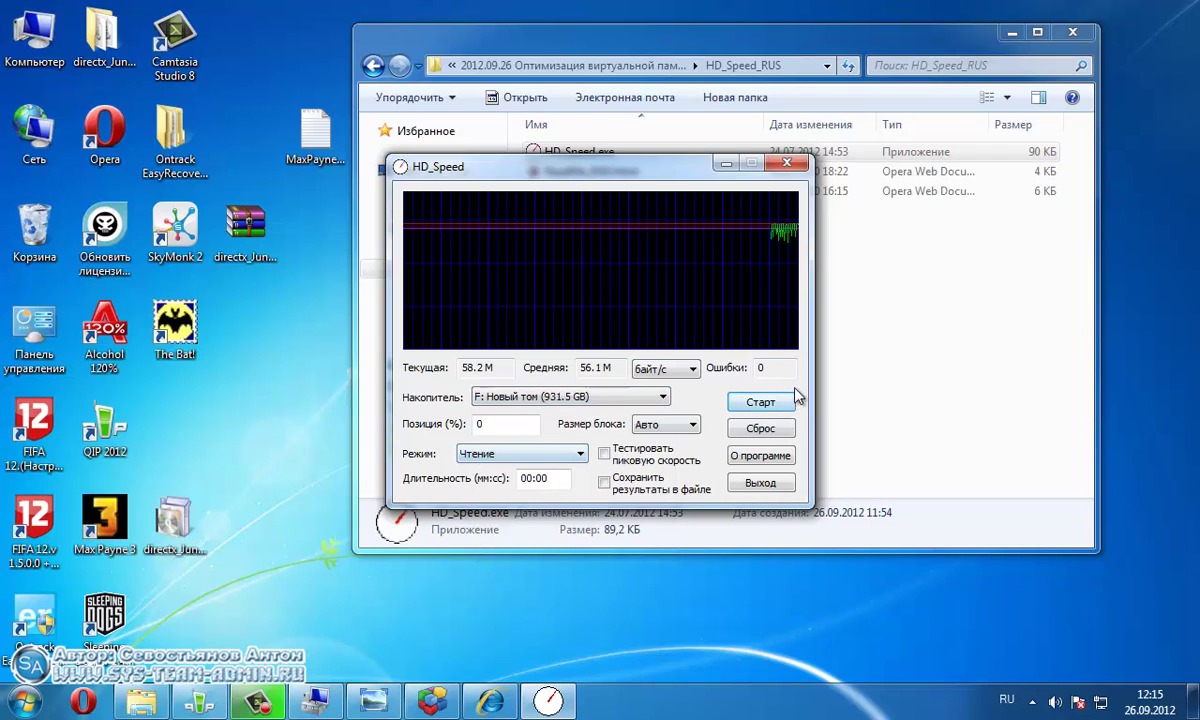
pyautogui.click(765, 403)
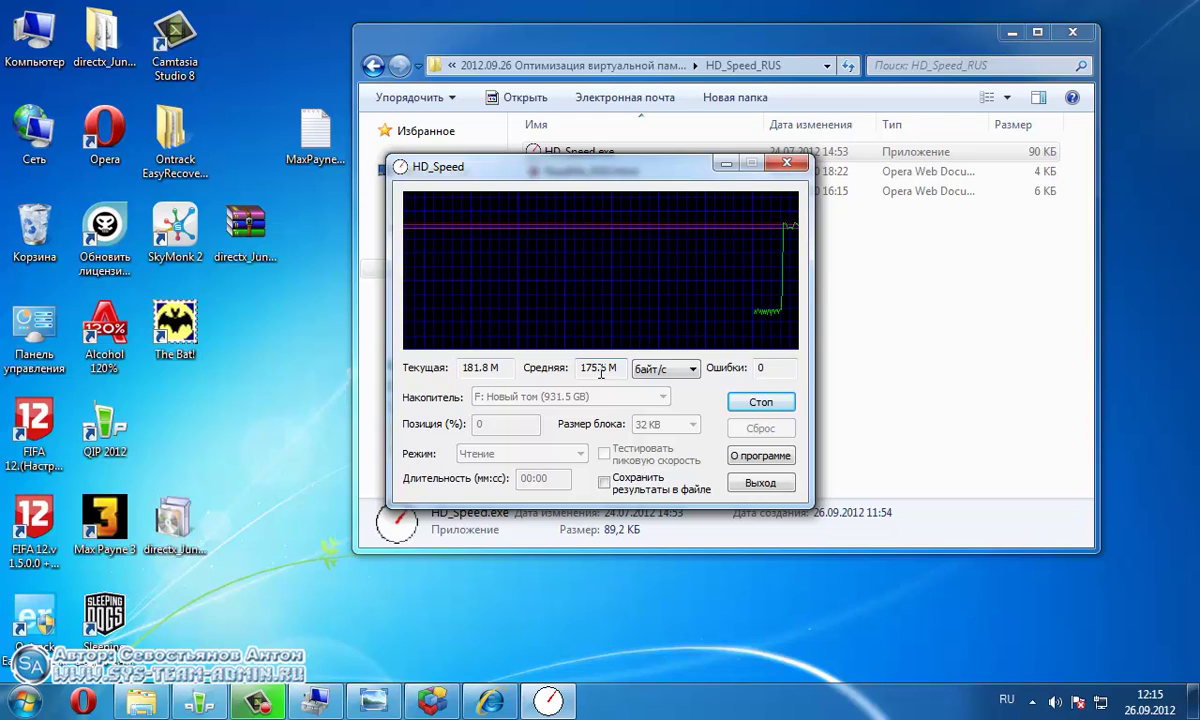
pyautogui.click(758, 400)
# Step: Measure the read speed of drive I: Шляпа, compare its graph with the earlier tests, and stop the test
pyautogui.click(665, 398)
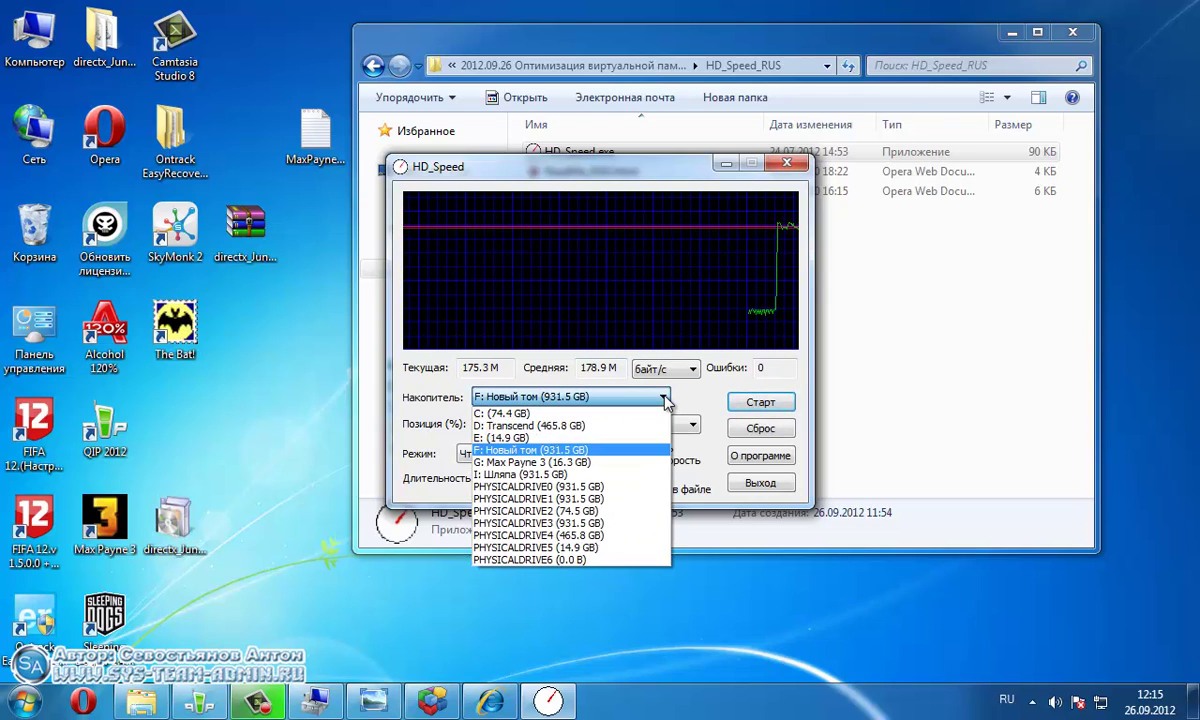
pyautogui.click(617, 476)
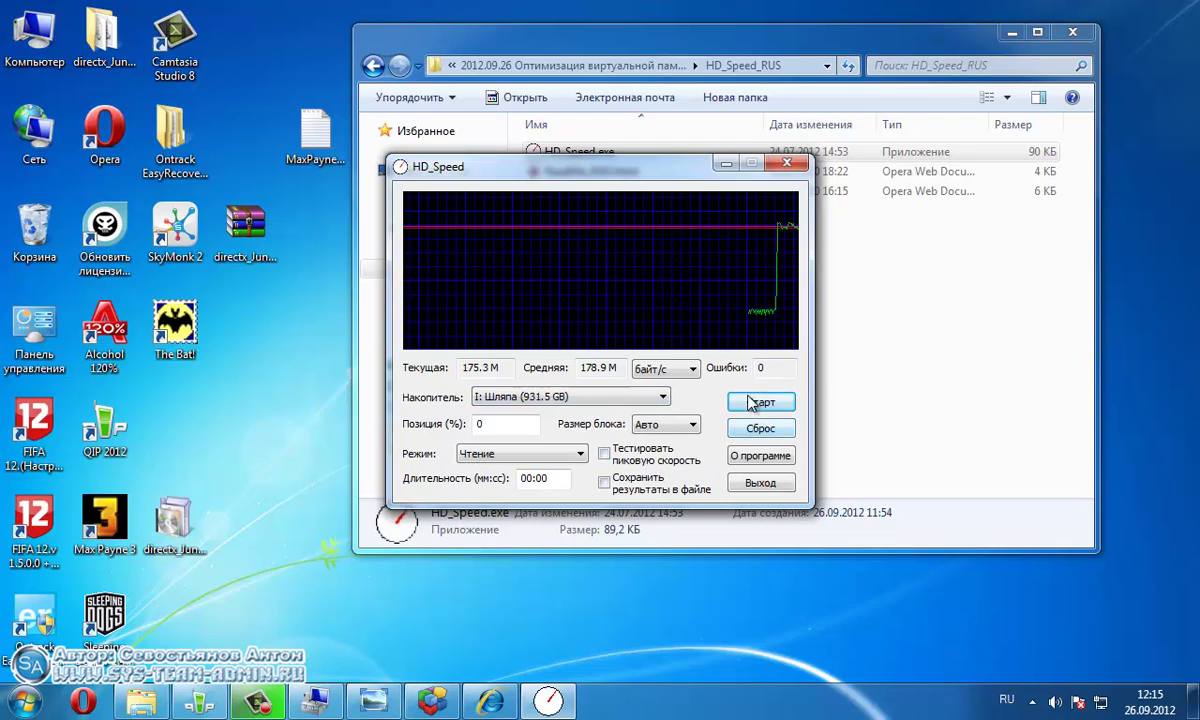
pyautogui.click(757, 402)
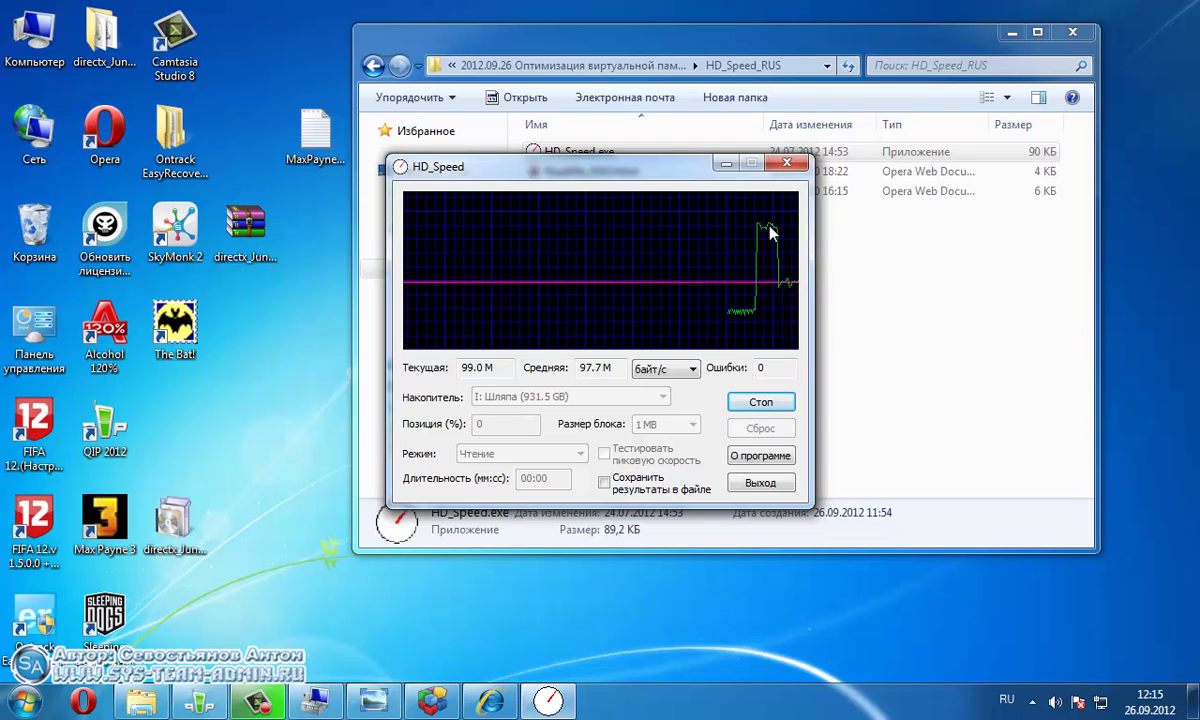
pyautogui.click(760, 401)
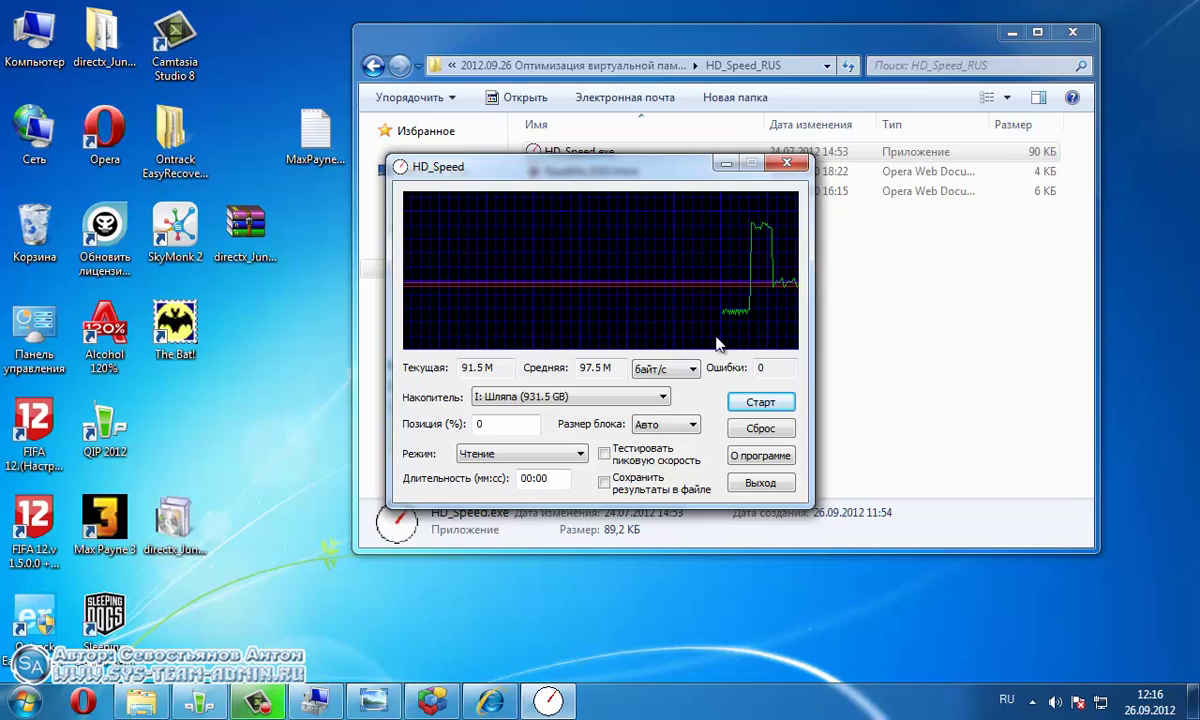
# Step: Review the available test modes, switching to Запись and back to Чтение, and close HD_Speed
pyautogui.click(577, 456)
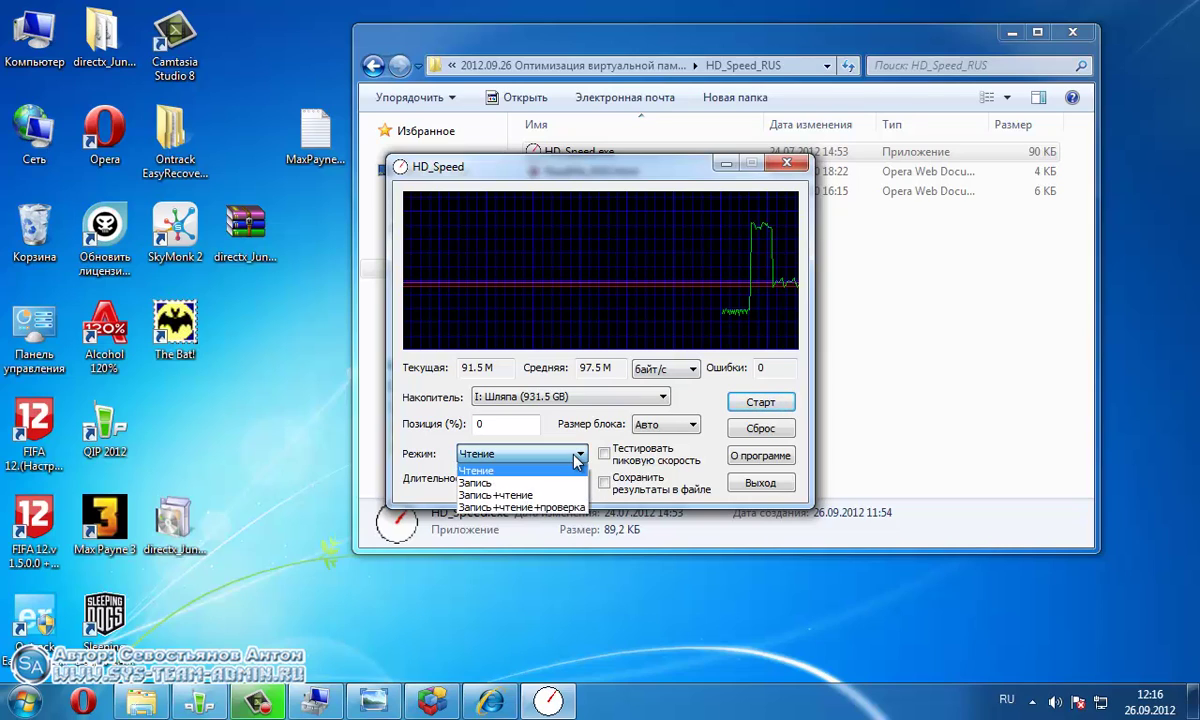
pyautogui.click(577, 456)
pyautogui.click(577, 456)
pyautogui.click(500, 482)
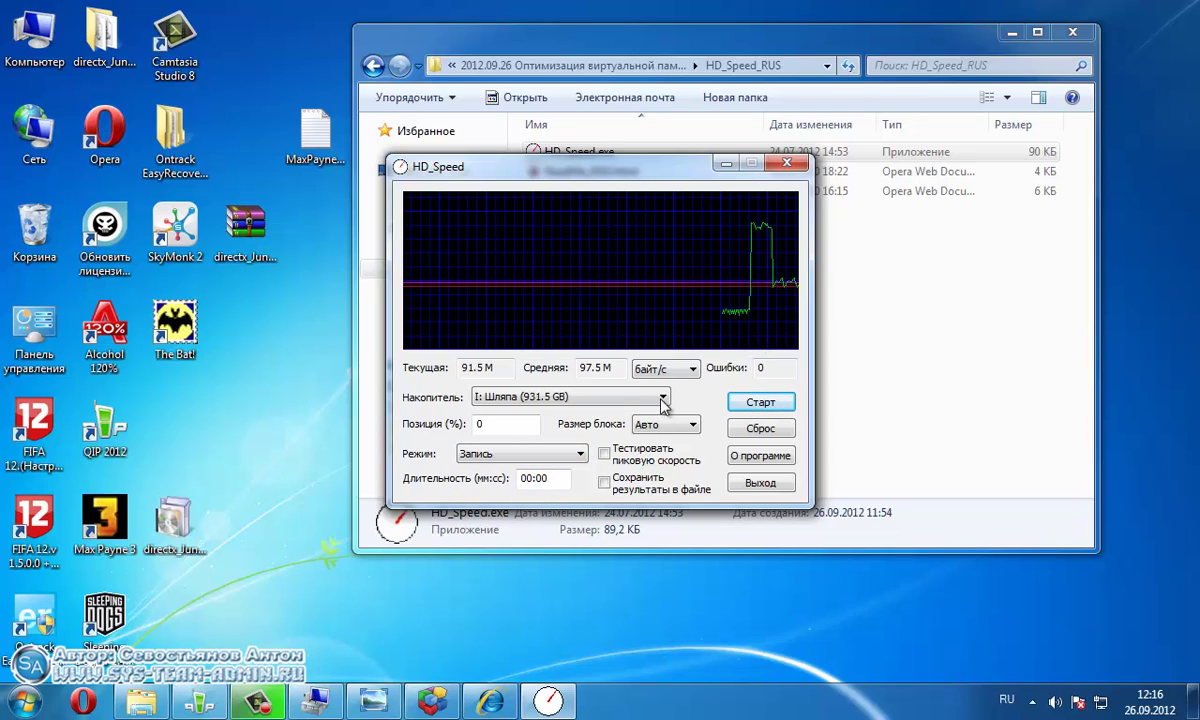
pyautogui.click(580, 455)
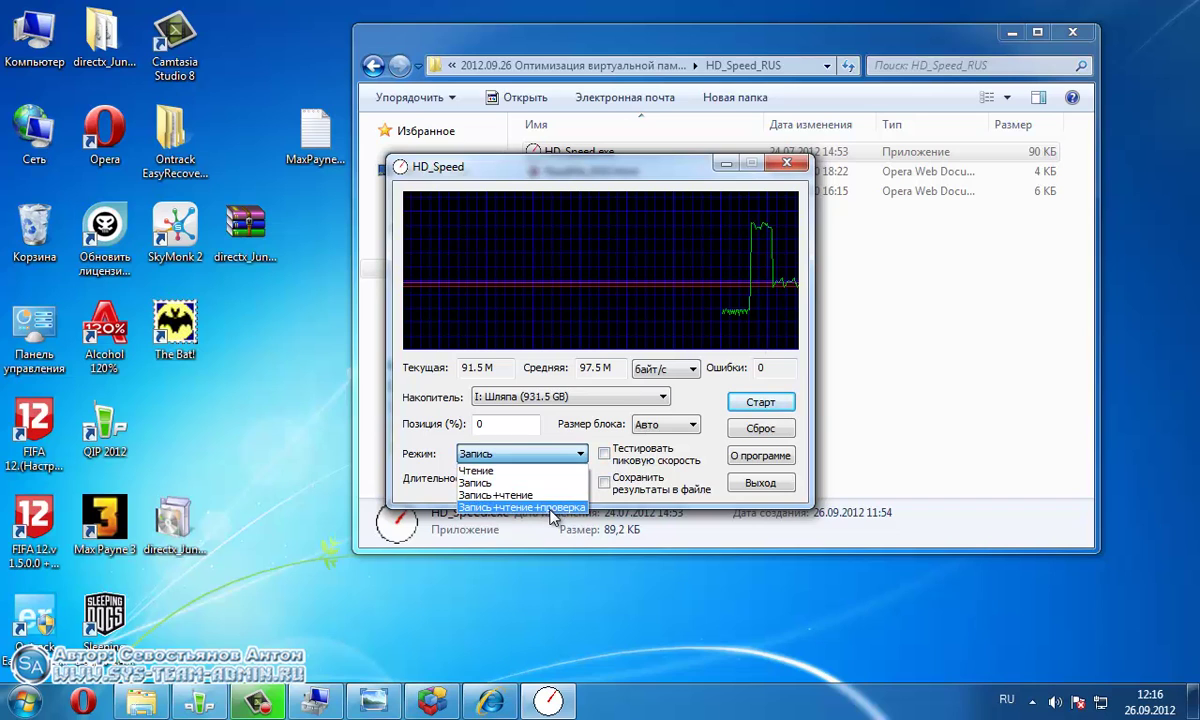
pyautogui.click(472, 470)
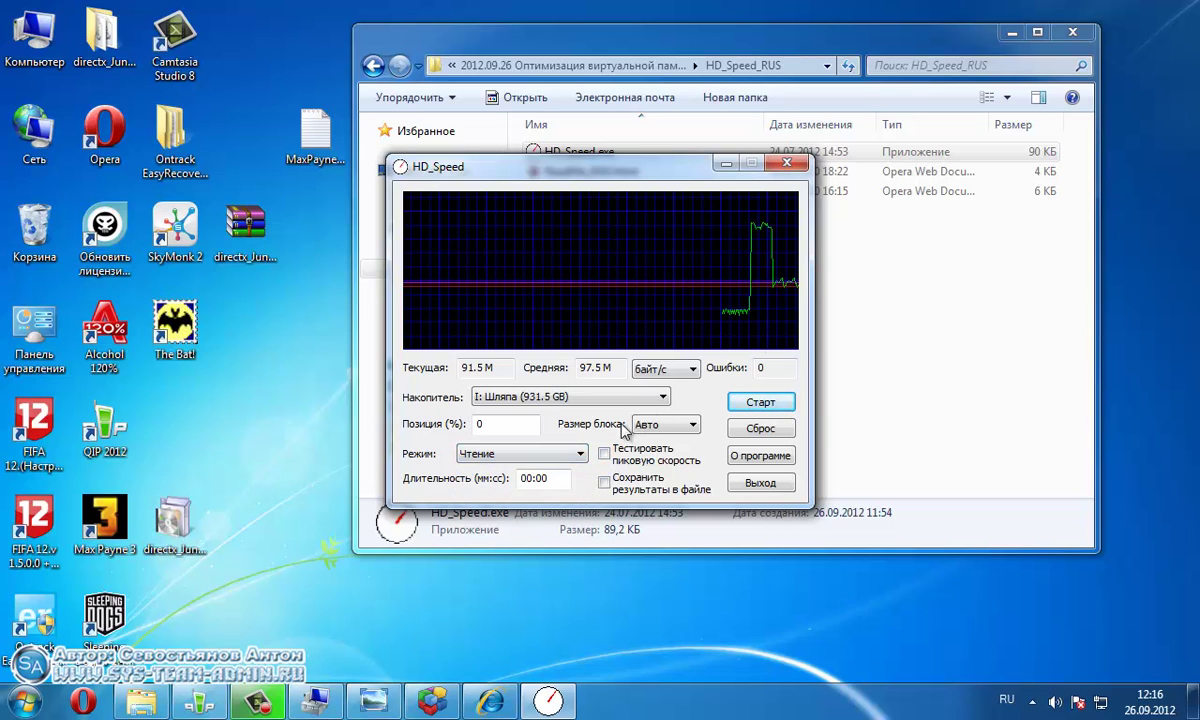
pyautogui.hotkey('alt', 'F4')
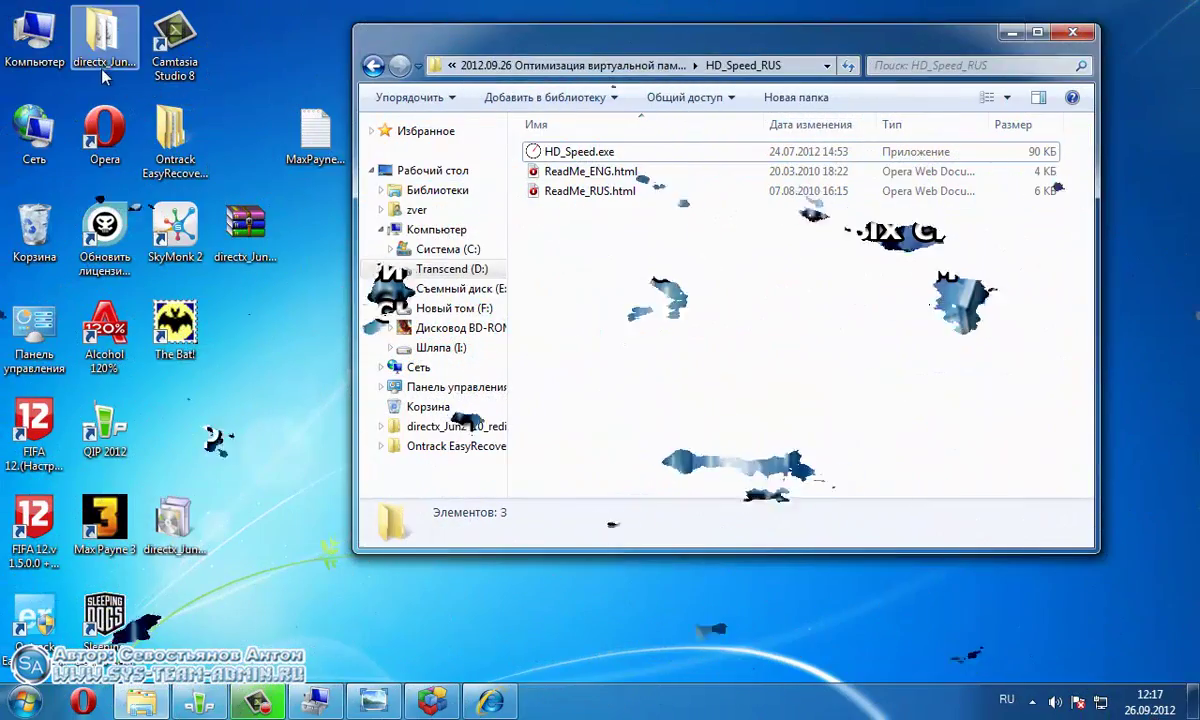
# Step: Open the computer's system properties and go through the advanced performance options to the virtual memory settings
pyautogui.rightClick(55, 50)
pyautogui.click(113, 228)
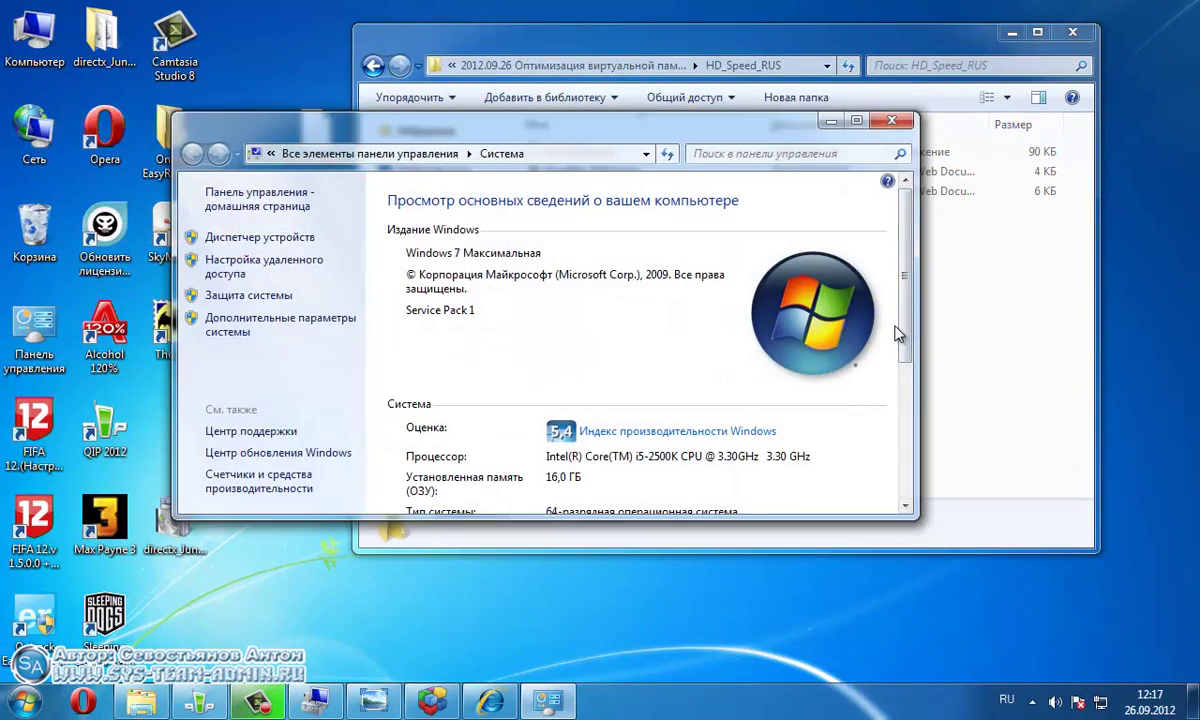
pyautogui.click(250, 322)
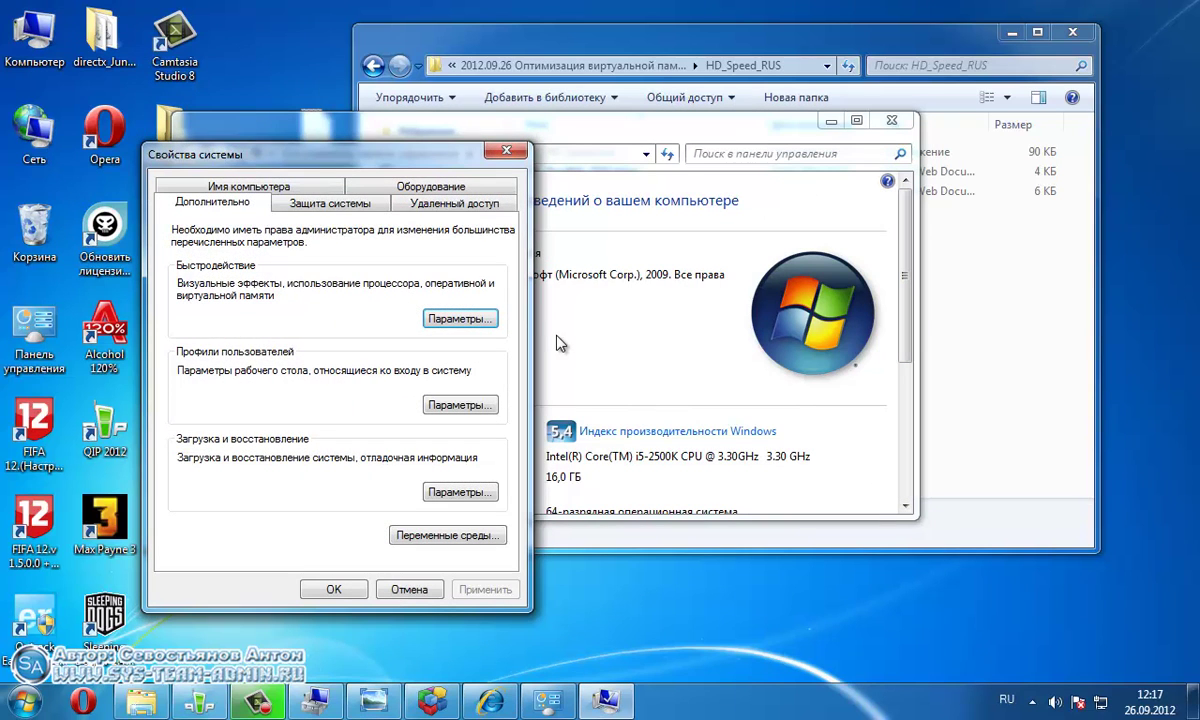
pyautogui.click(440, 317)
pyautogui.click(400, 216)
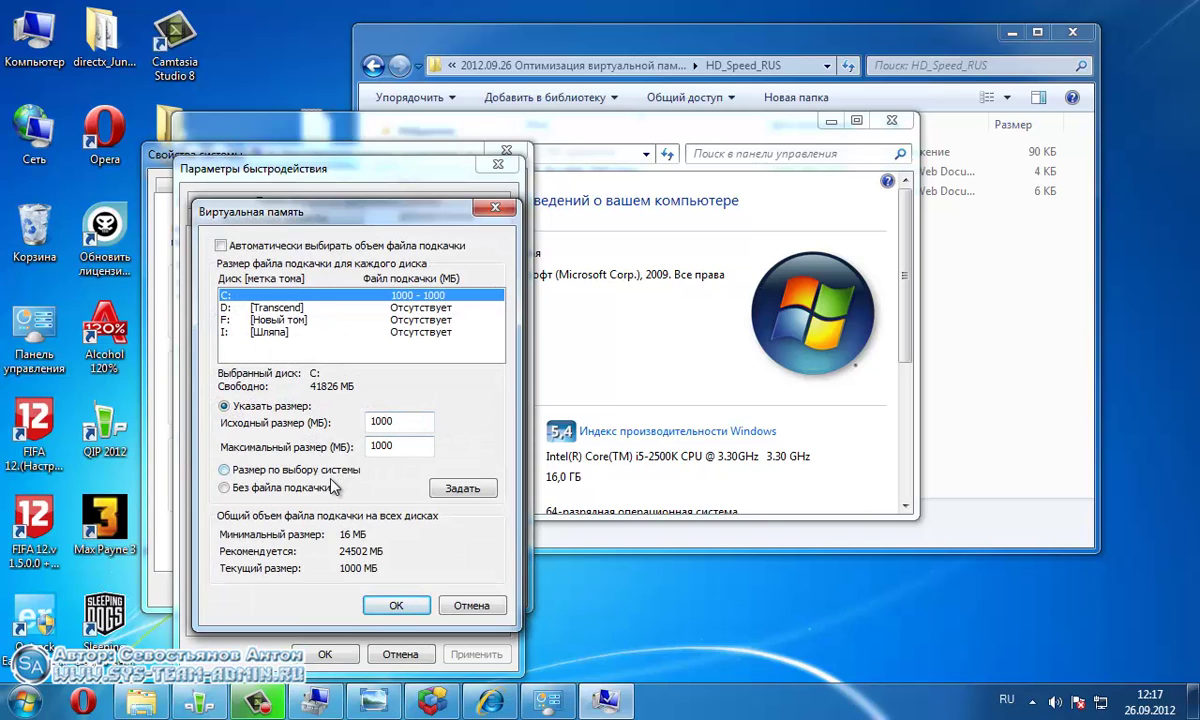
# Step: Try to set drive C: to no paging file, decline the confirmation, and close the virtual memory and performance options dialogs
pyautogui.click(300, 487)
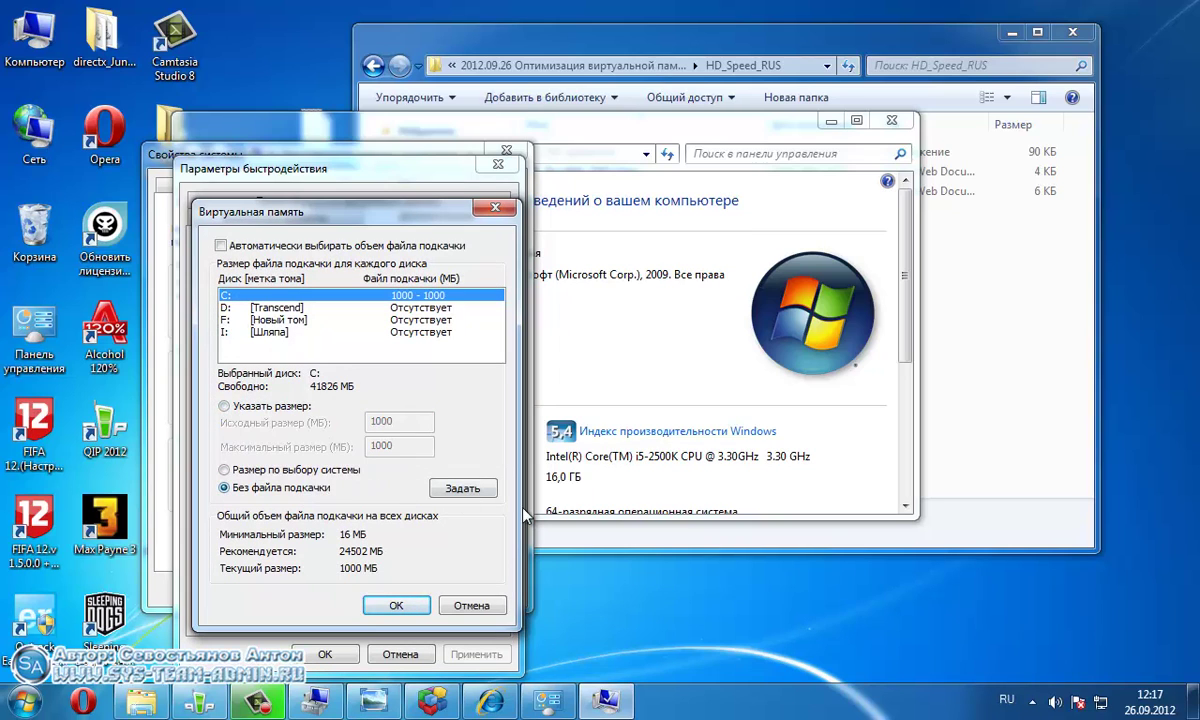
pyautogui.click(463, 488)
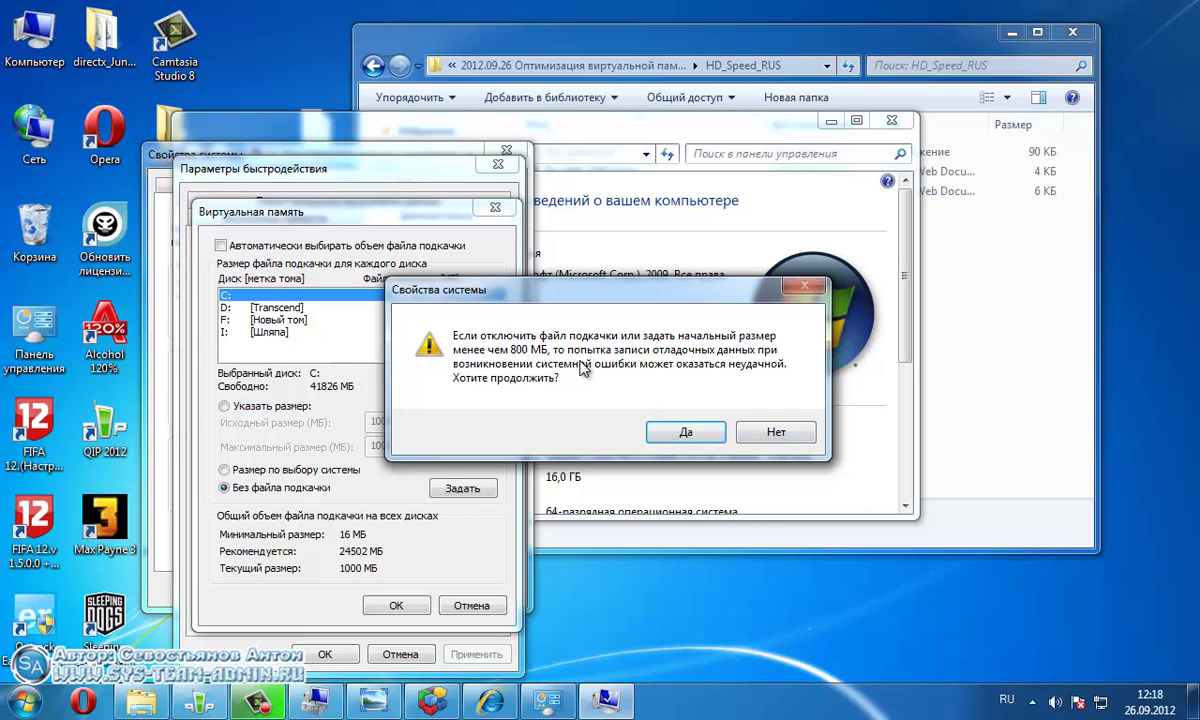
pyautogui.click(776, 434)
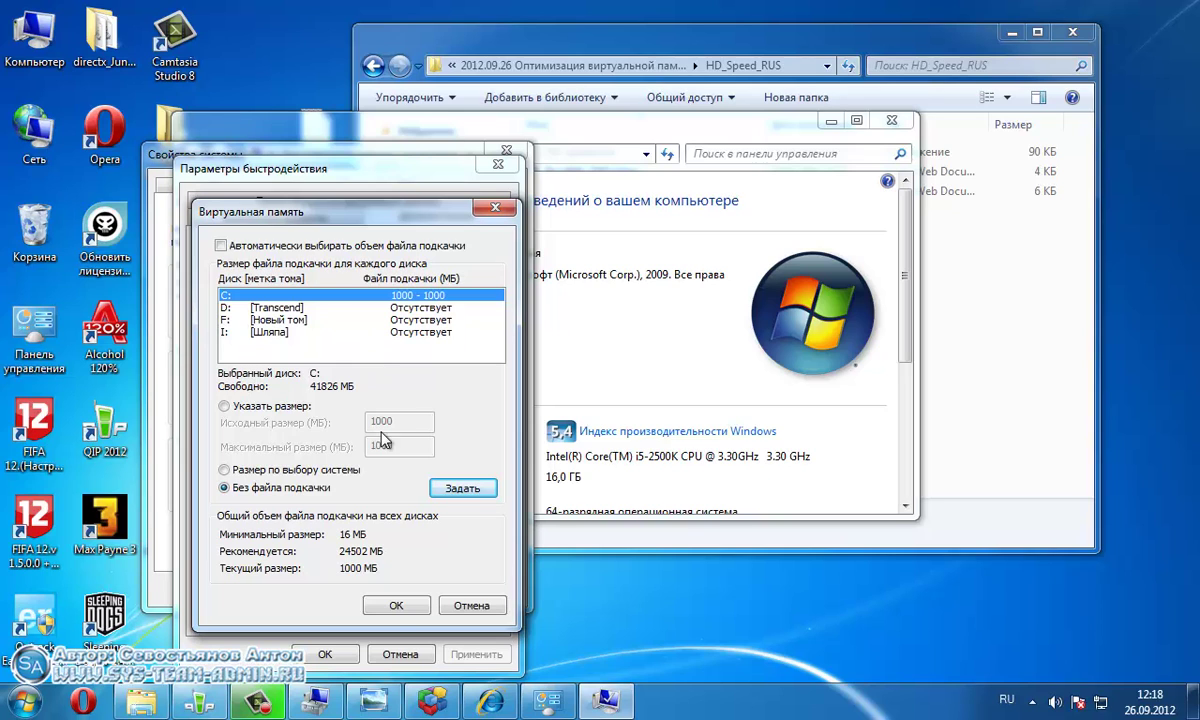
pyautogui.click(397, 607)
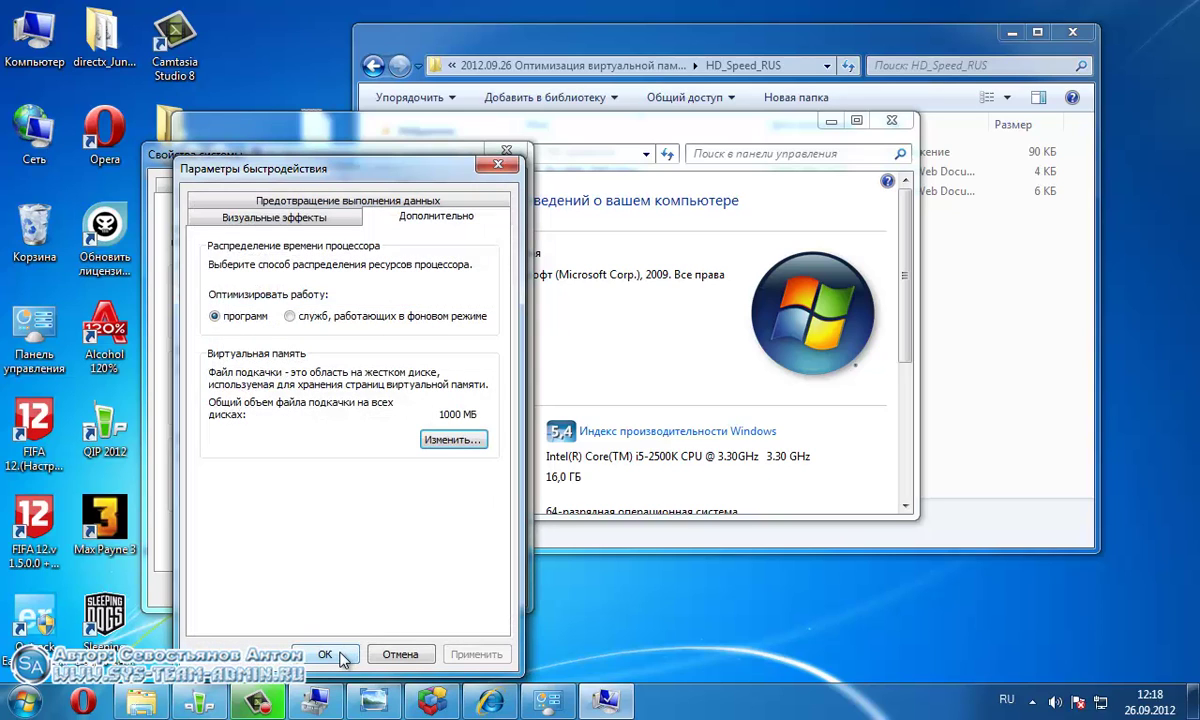
pyautogui.click(322, 653)
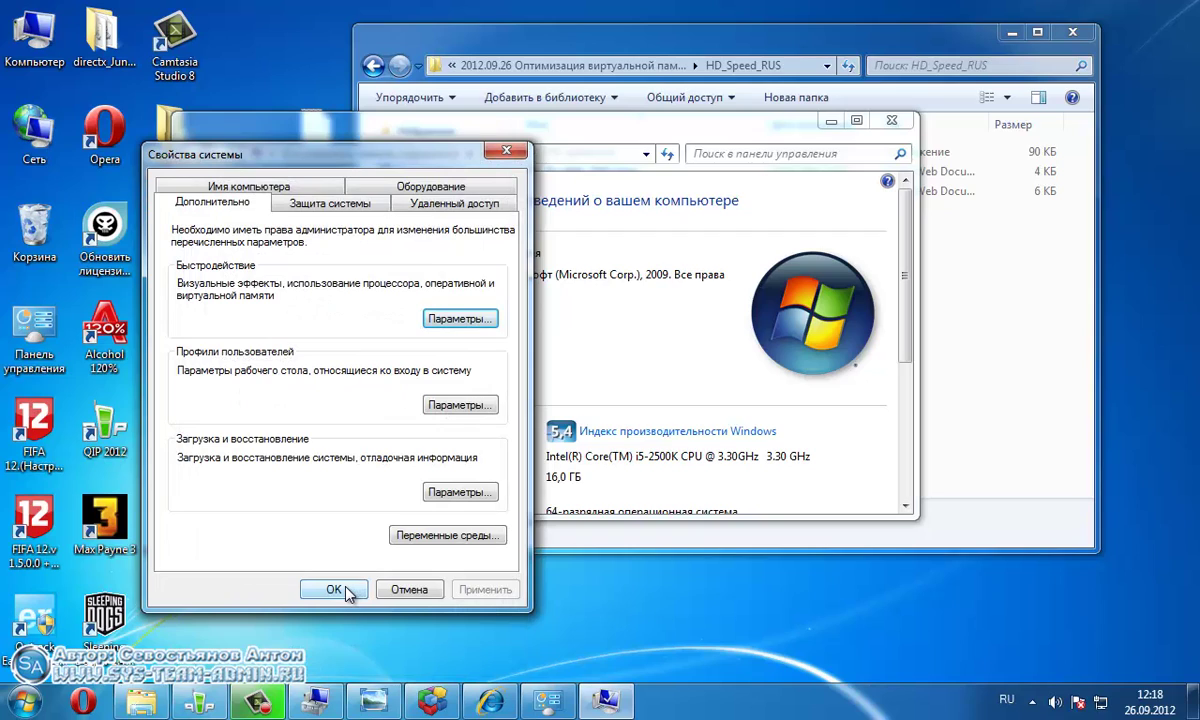